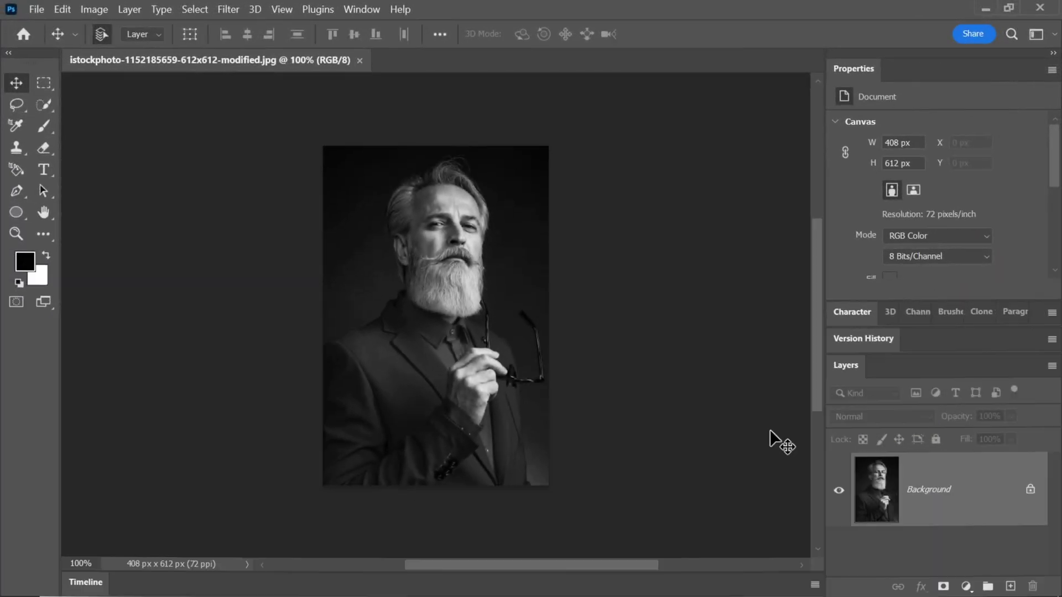
- In Neural Filters, switch on Colorize for an automatic colour preview of the portrait
left_click(232, 9)
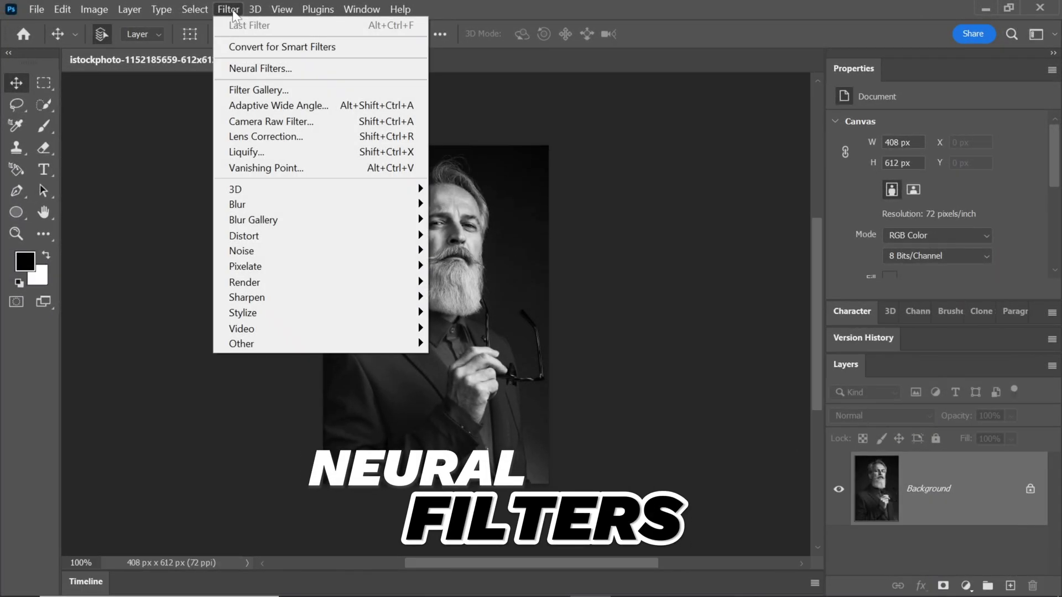
left_click(249, 68)
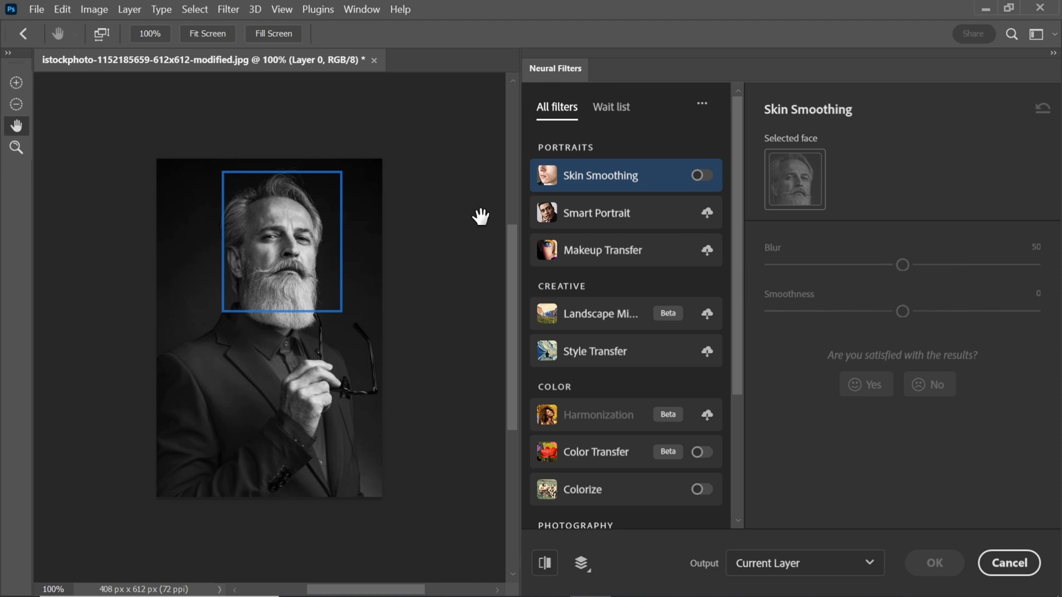
left_click_drag(742, 306, 743, 359)
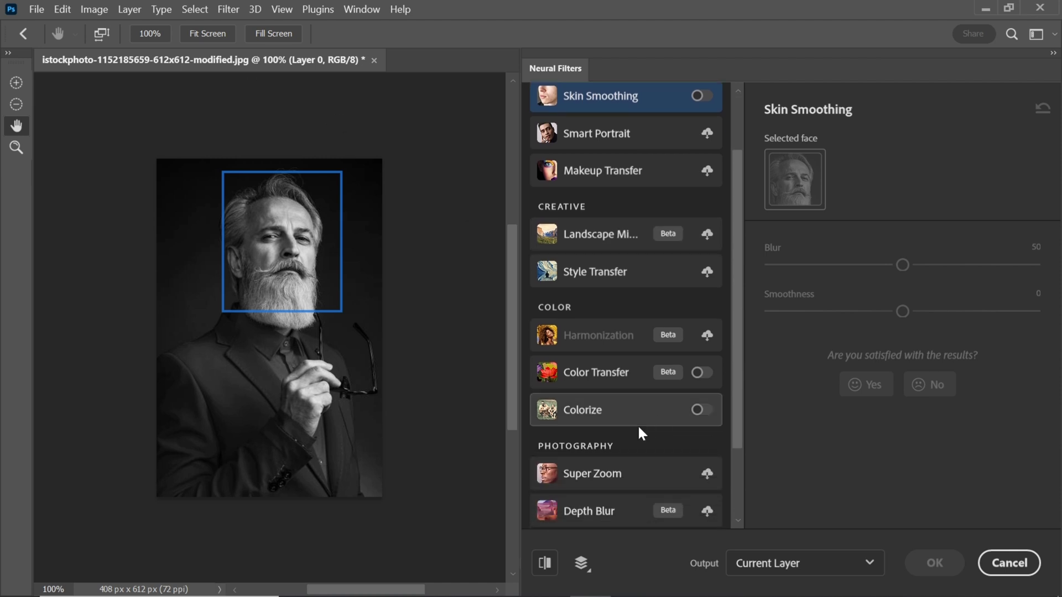
left_click(636, 422)
left_click(700, 412)
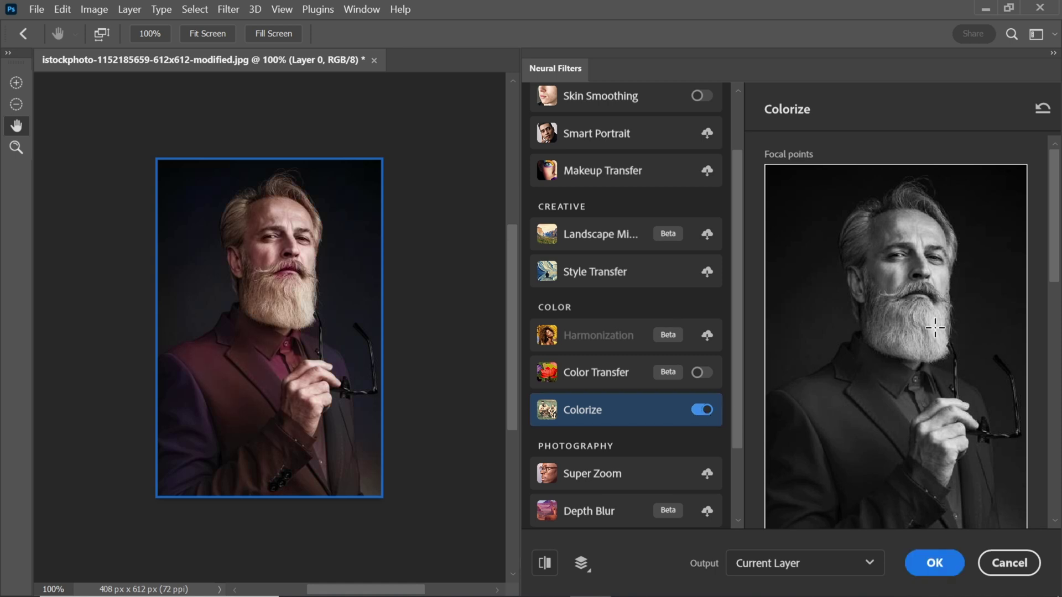
- Add a bright red (fa0505) Colorize focal point on the jacket
mouse_move(1057, 265)
left_mouse_down()
mouse_move(1057, 295)
mouse_move(1056, 275)
left_mouse_up()
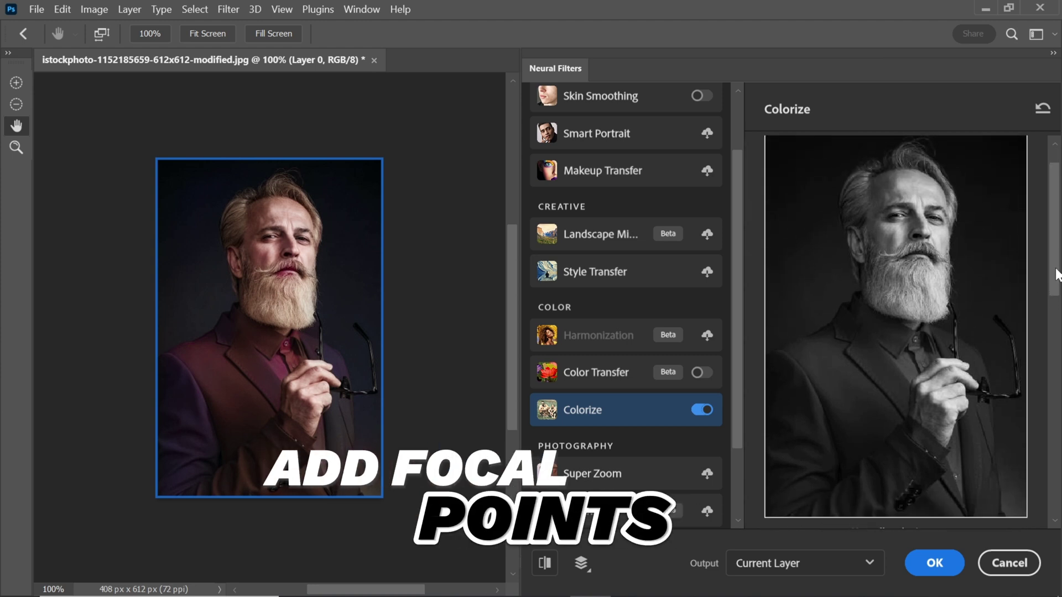
left_click(854, 392)
left_click(829, 198)
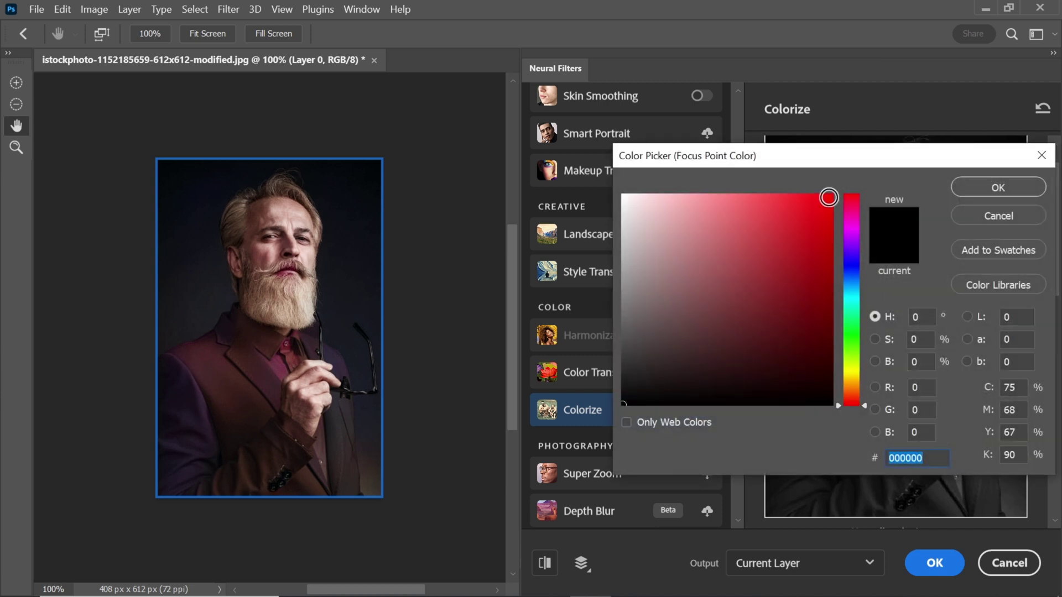
left_click(969, 191)
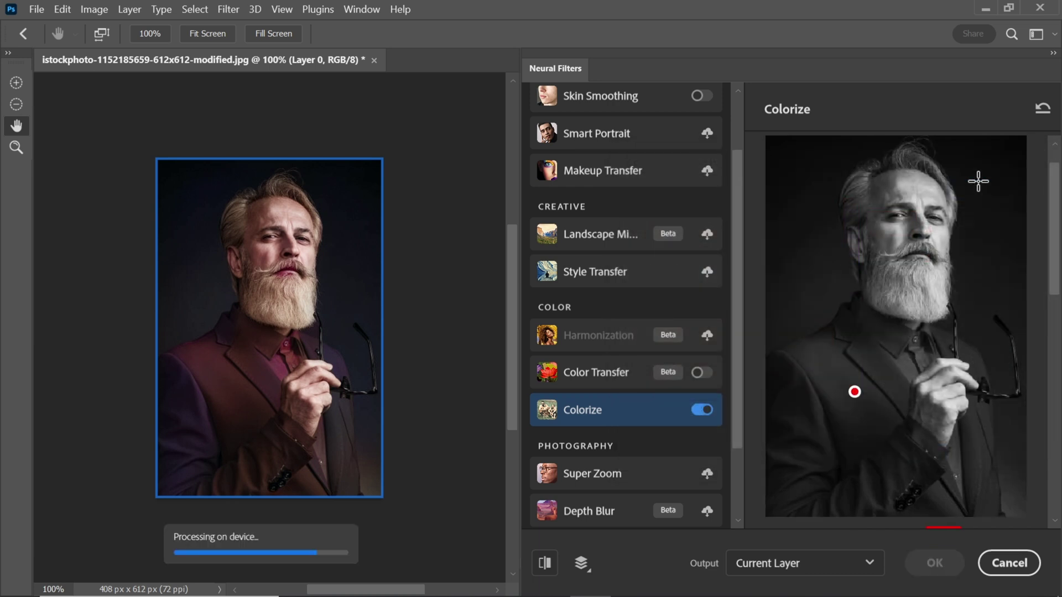
- Place six more red points across the jacket, then apply the result and deselect
left_click(860, 323)
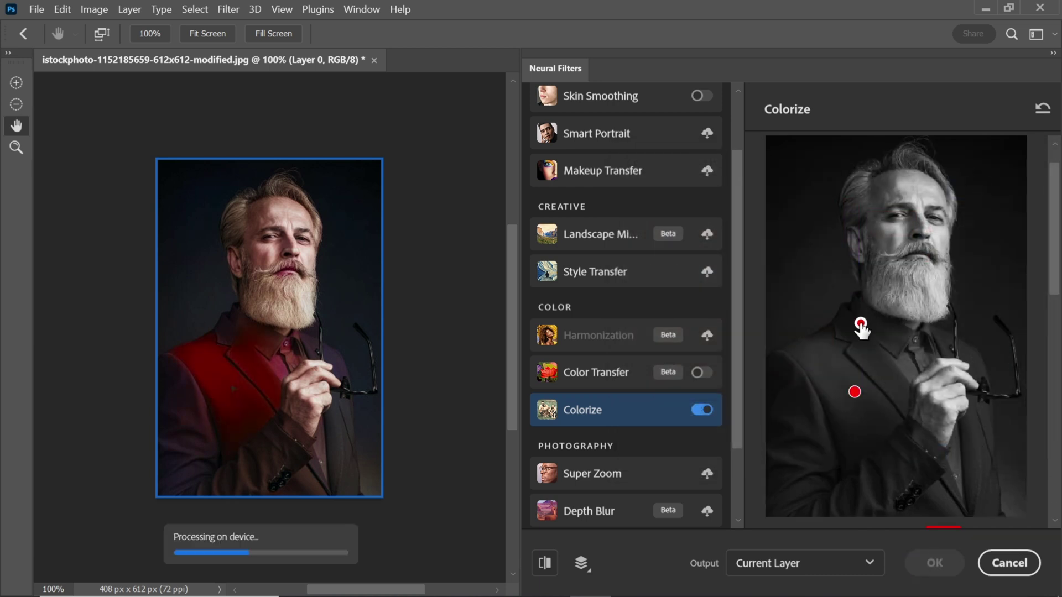
left_click(794, 436)
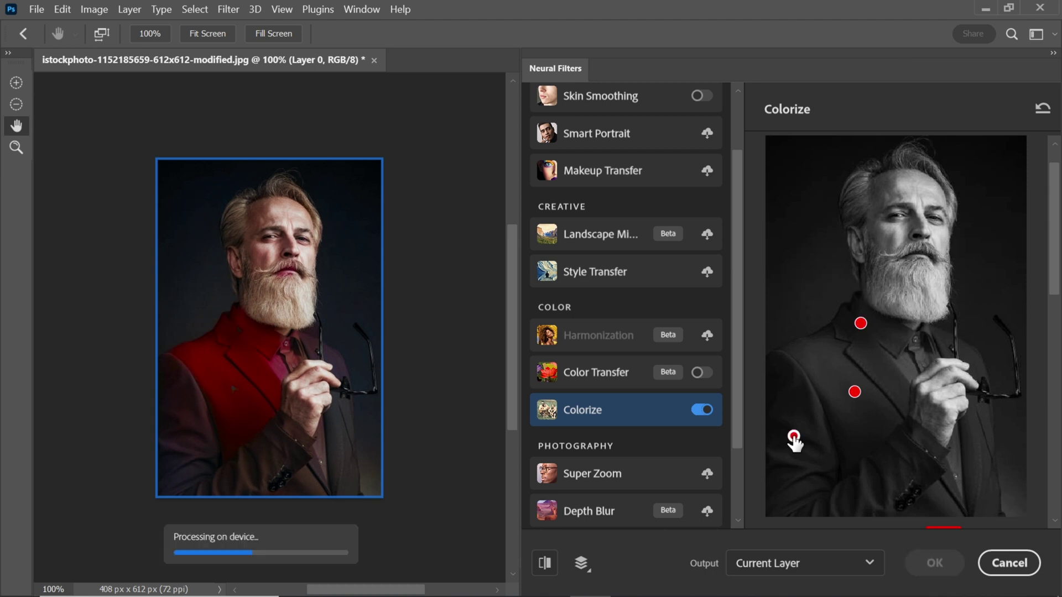
left_click(879, 482)
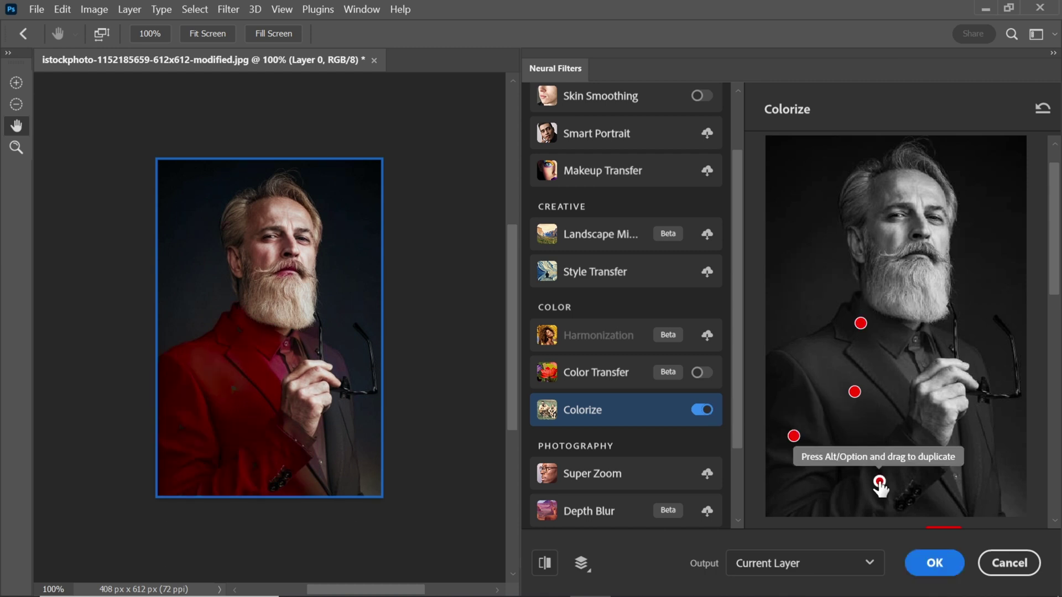
left_click(940, 503)
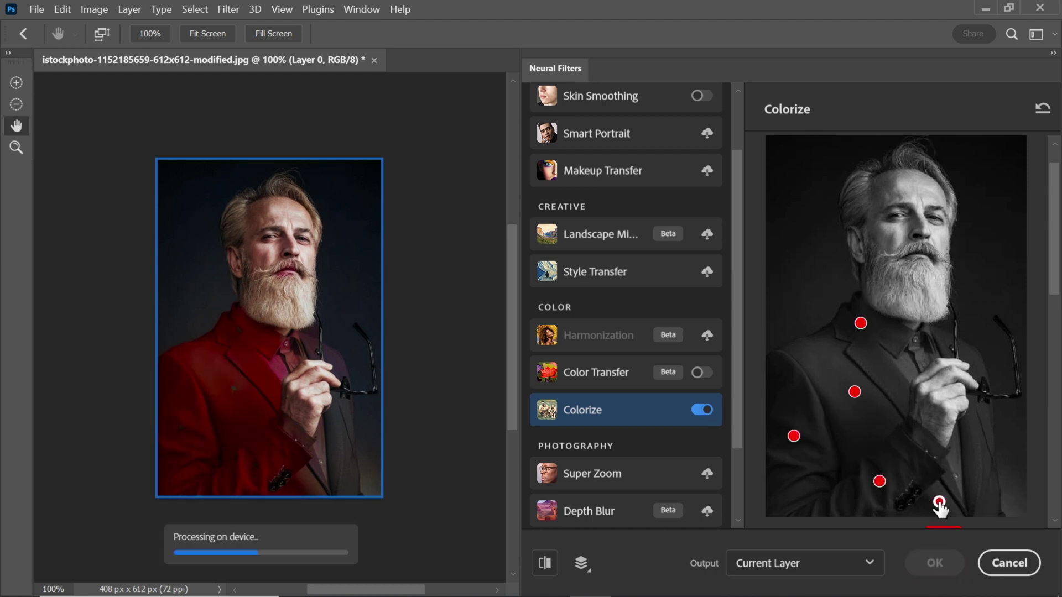
left_click(986, 475)
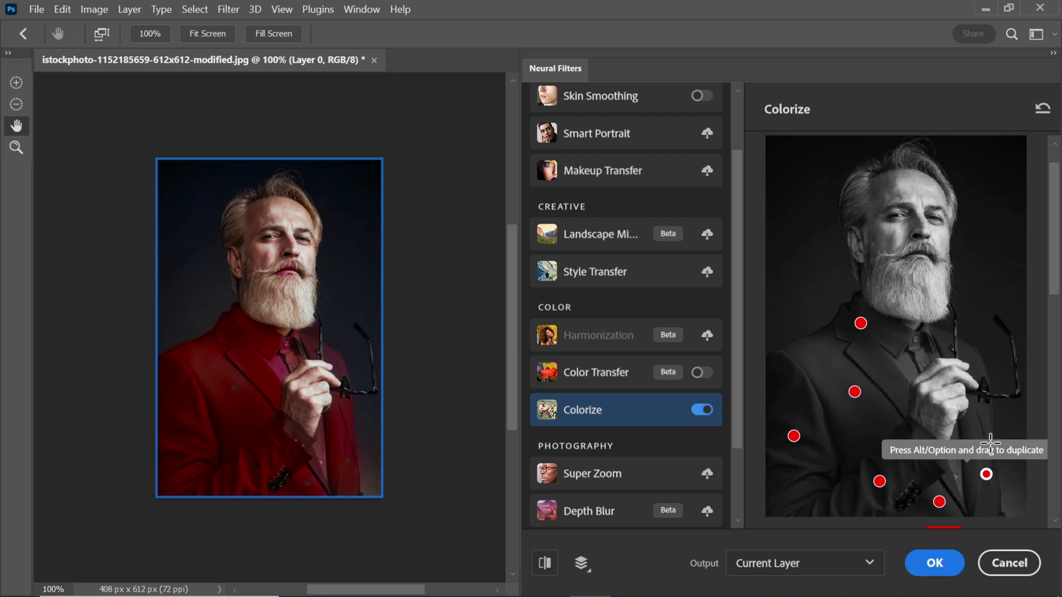
left_click(969, 357)
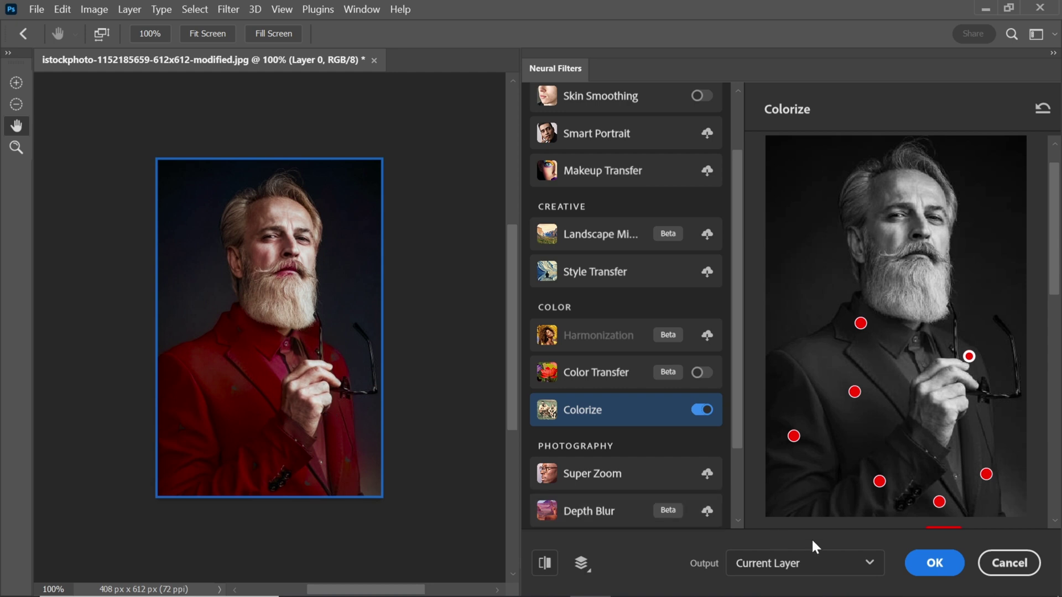
left_click(935, 563)
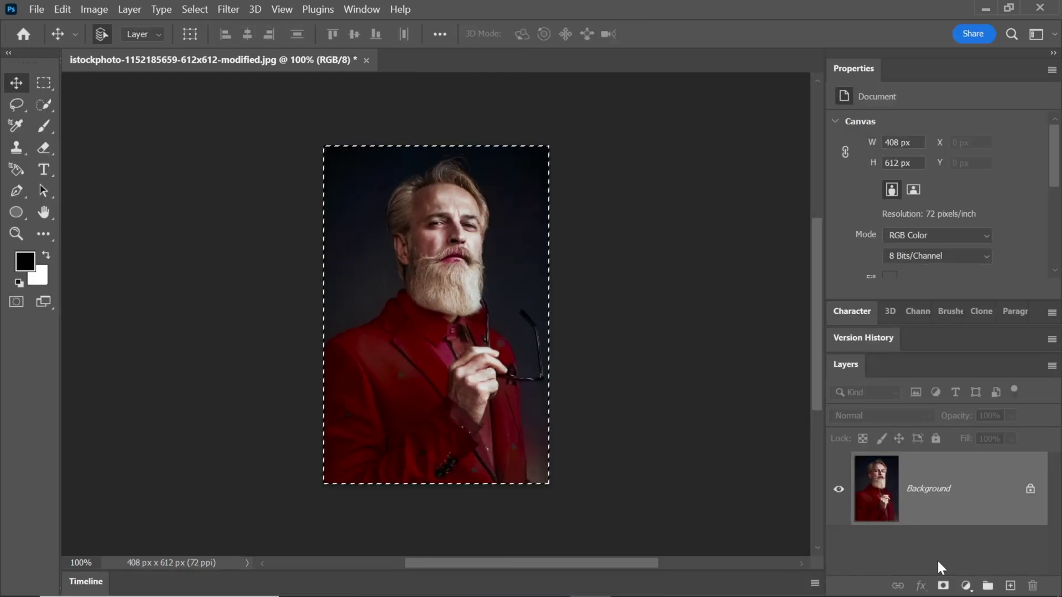
key("ctrl+d")
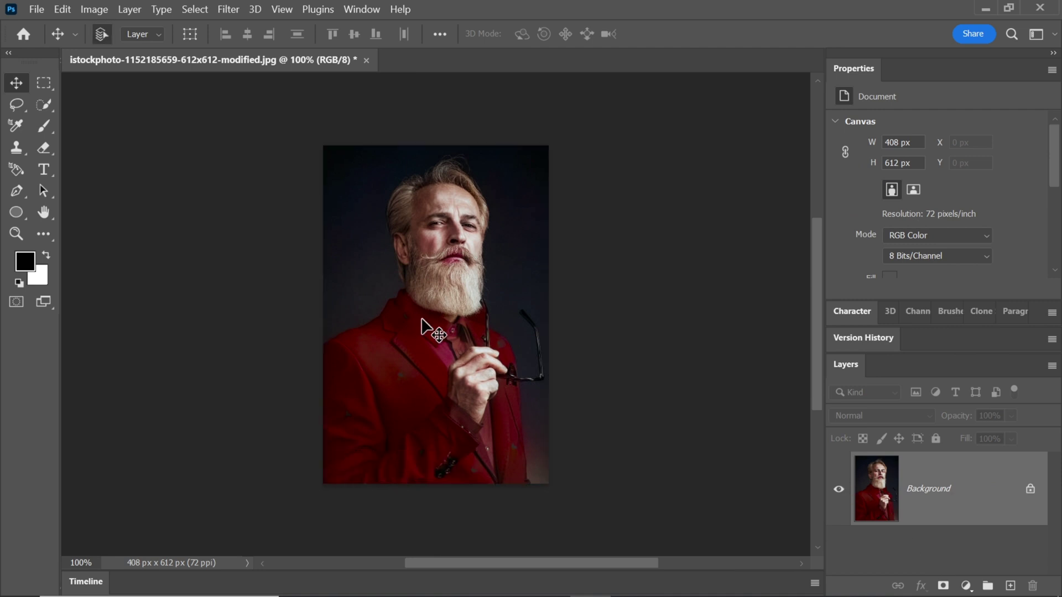
- Select the man with Quick Selection's Select Subject and zoom in on the glasses
left_click(45, 104)
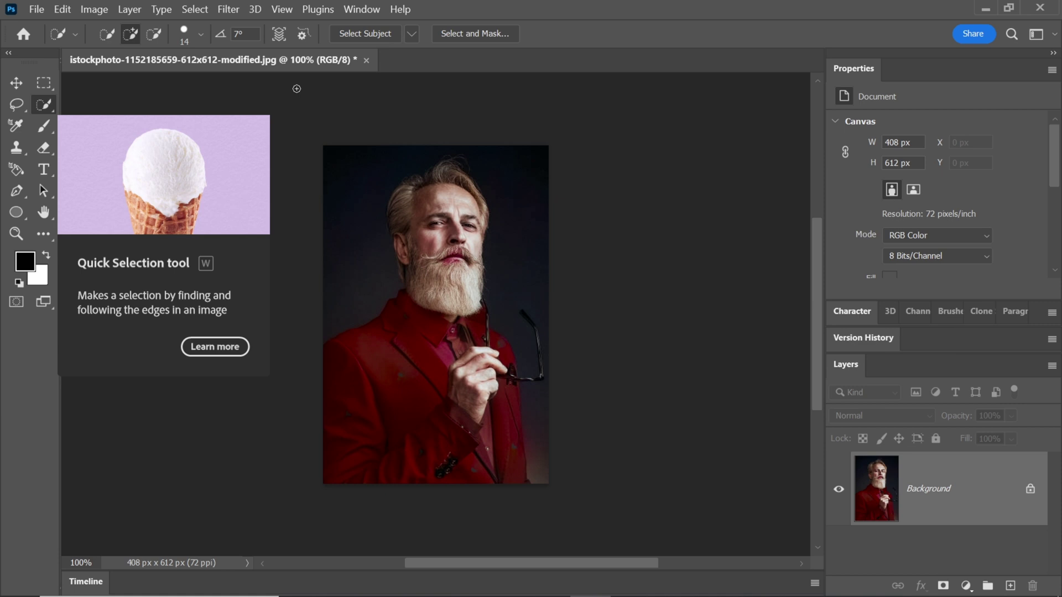
left_click(357, 32)
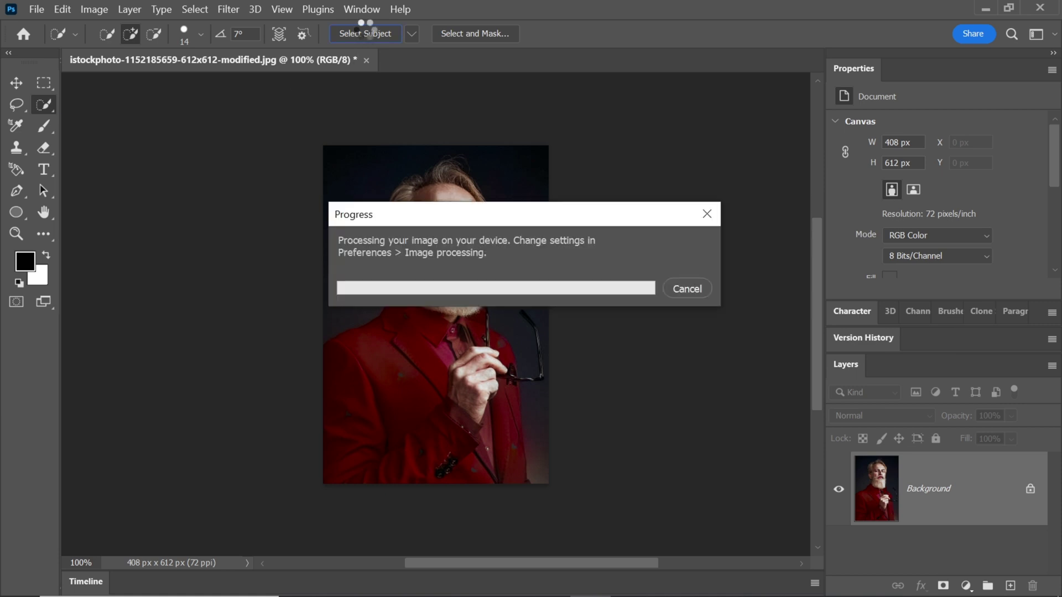
key("ctrl+plus")
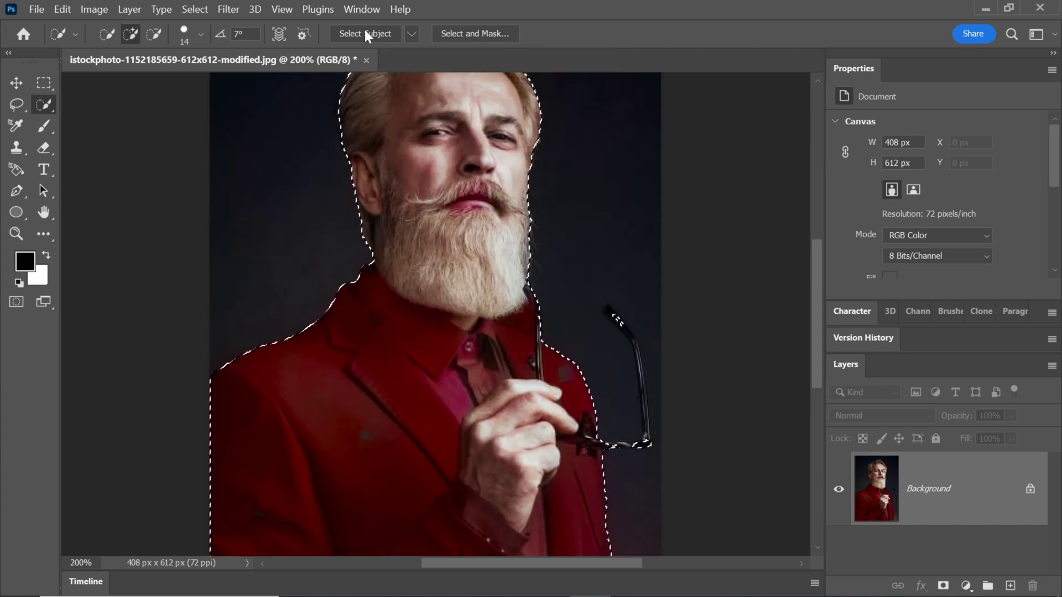
key("ctrl+plus")
left_click_drag(815, 317, 818, 334)
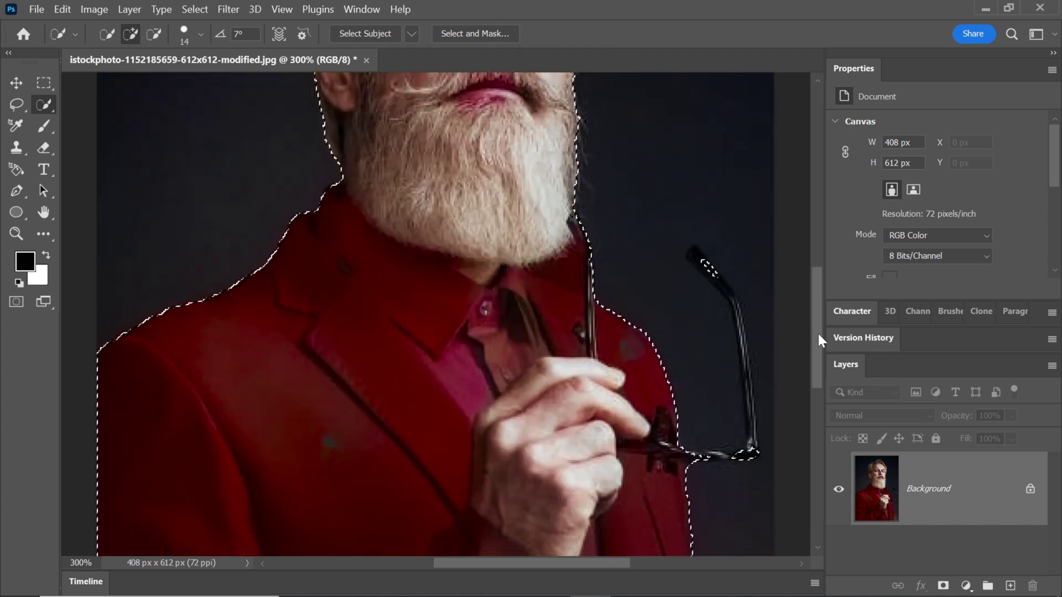
- Add the thin glasses arm to the selection with a 6 px brush
left_click(190, 36)
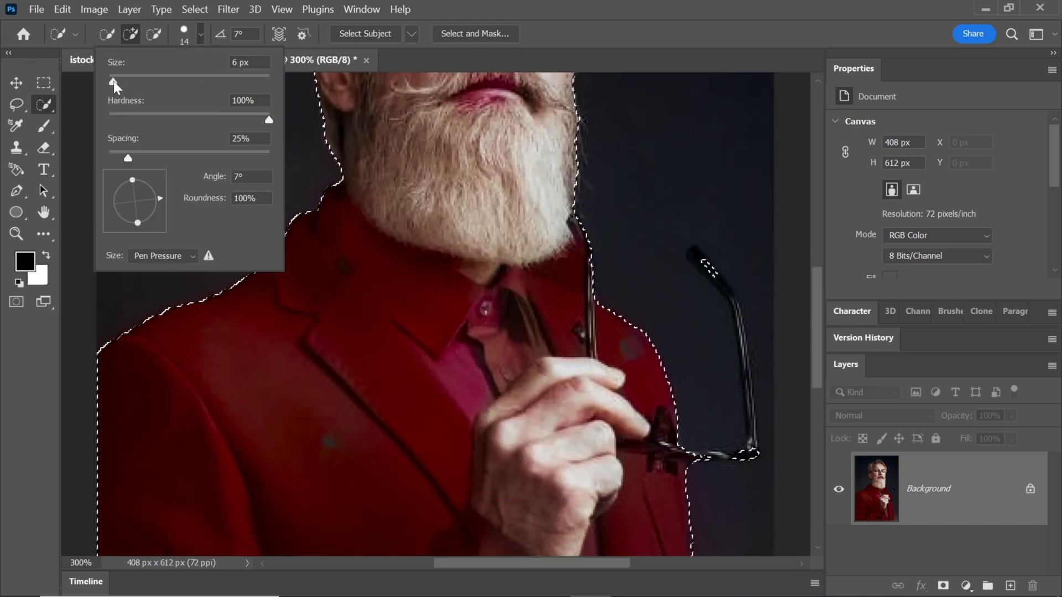
left_click_drag(114, 81, 113, 81)
key("Return")
mouse_move(704, 262)
left_mouse_down()
mouse_move(735, 302)
mouse_move(752, 437)
mouse_move(704, 457)
left_mouse_up()
- Subtract background beside the glasses arm with a 2 px brush, then view the whole photo
left_click(201, 35)
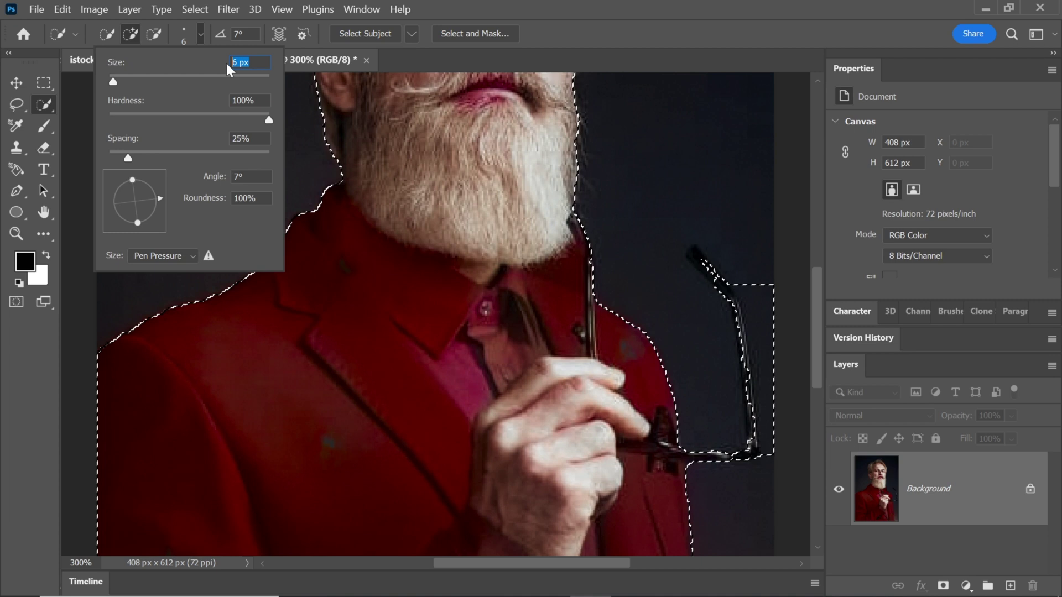
type("2")
key("Return")
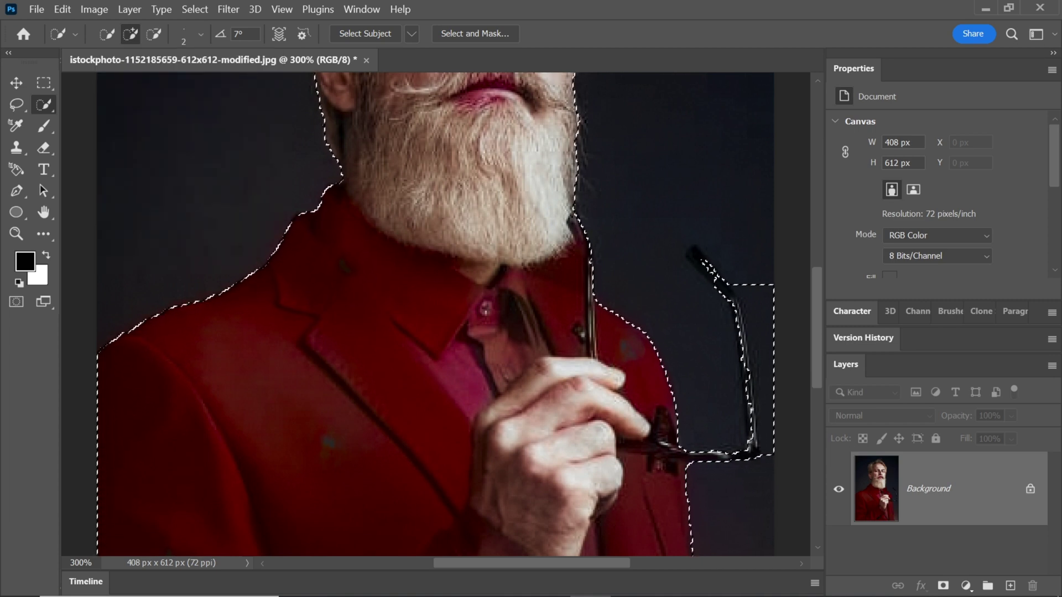
mouse_move(744, 288)
left_mouse_down()
mouse_move(770, 397)
mouse_move(758, 454)
left_mouse_up()
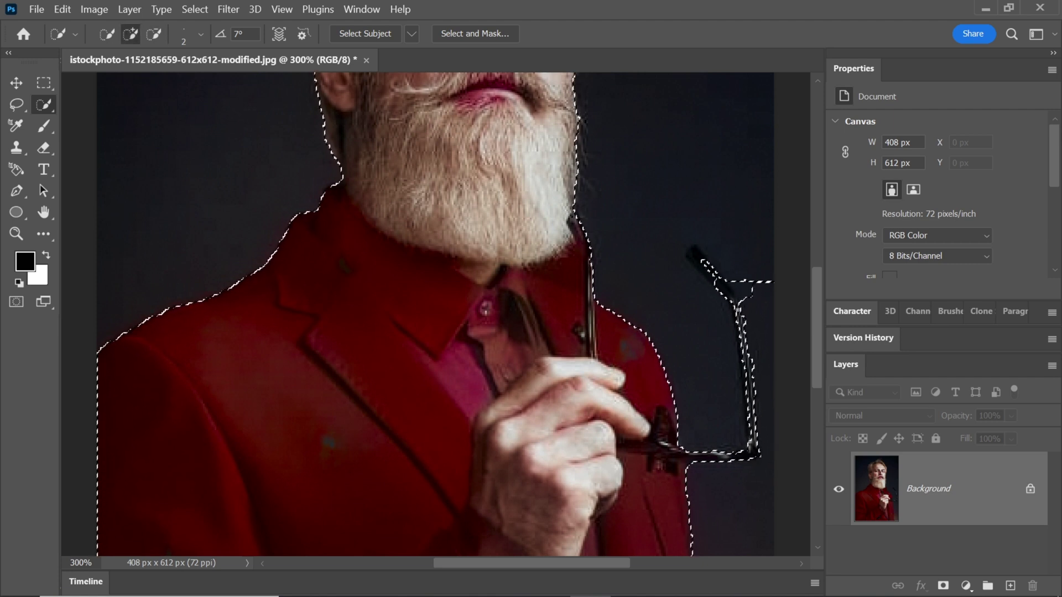
mouse_move(738, 310)
left_mouse_down()
mouse_move(747, 283)
mouse_move(716, 280)
left_mouse_up()
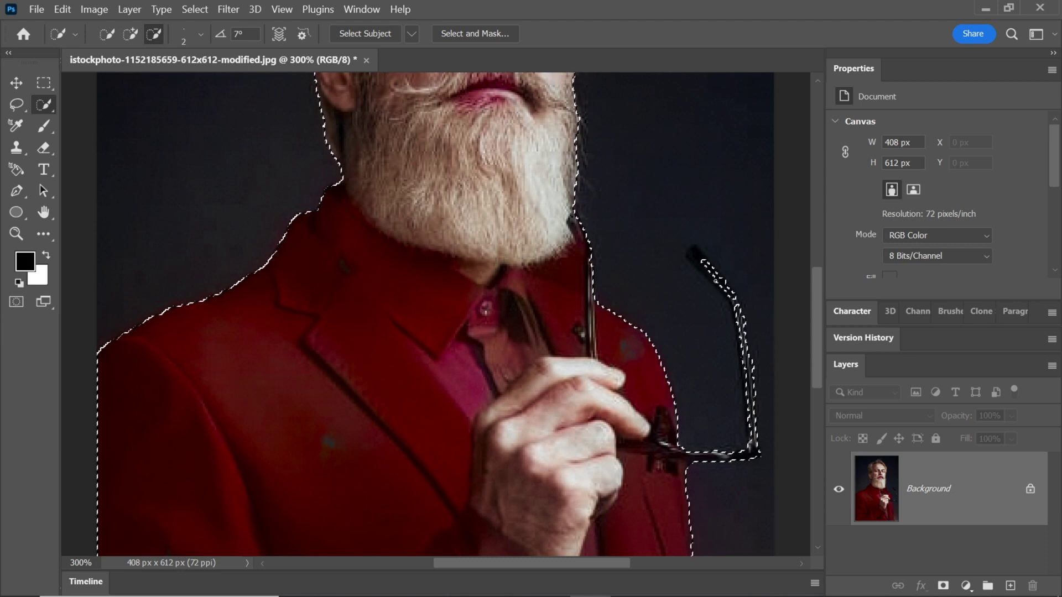
key("ctrl+1")
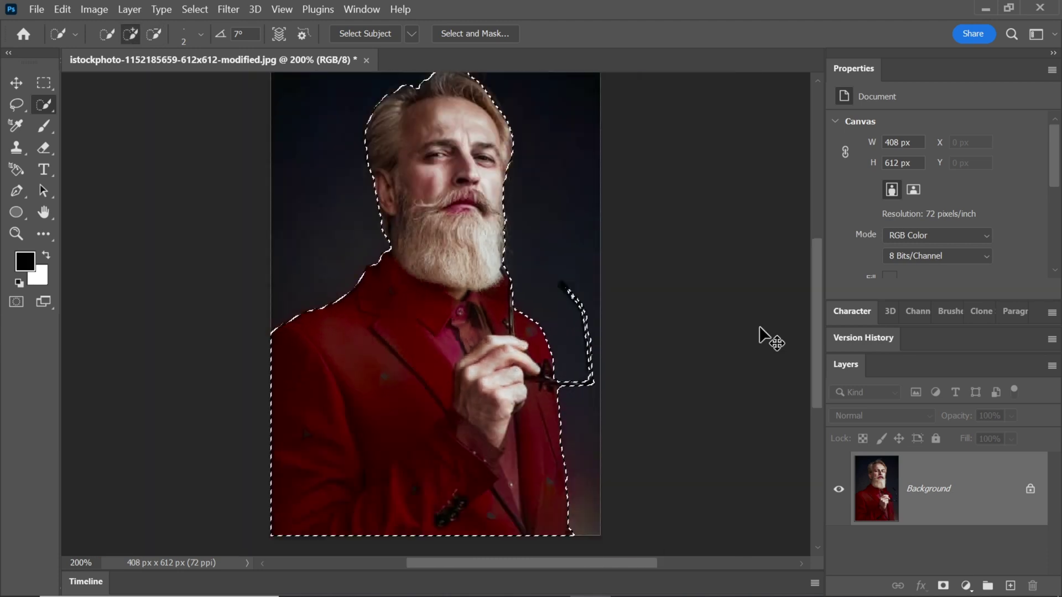
- Mask out the background from the selection and touch up the beard edge with a smaller eraser
left_click(943, 584)
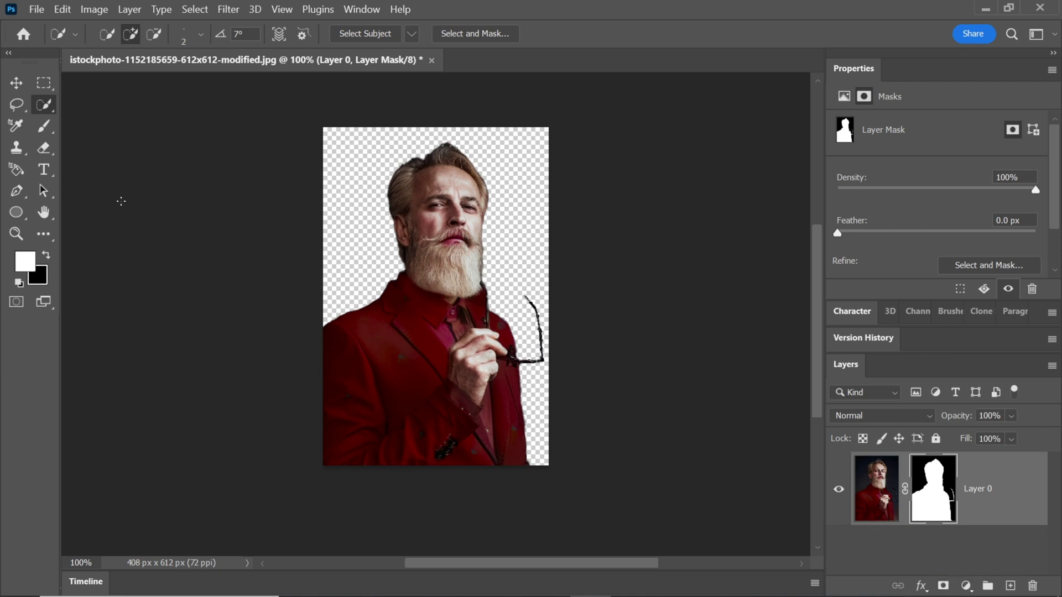
key("e")
key("ctrl+plus")
key("ctrl+plus")
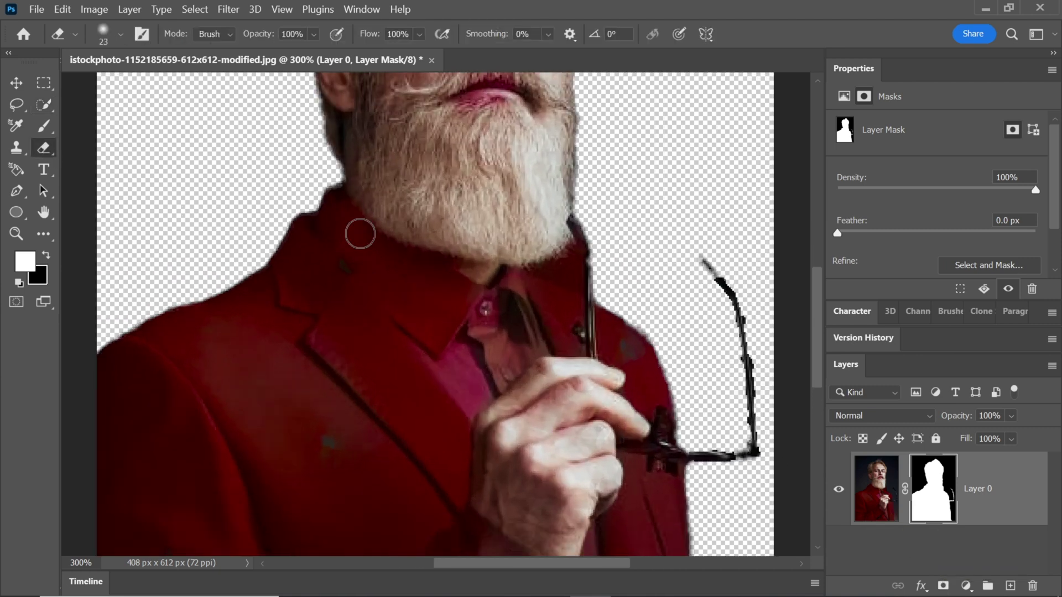
key("ctrl+plus")
key("bracketleft")
key("bracketleft")
key("bracketleft")
key("bracketleft")
key("bracketleft")
key("bracketleft")
key("bracketleft")
key("bracketleft")
mouse_move(615, 229)
left_mouse_down()
mouse_move(567, 252)
mouse_move(613, 253)
mouse_move(628, 282)
mouse_move(607, 257)
mouse_move(625, 233)
left_mouse_up()
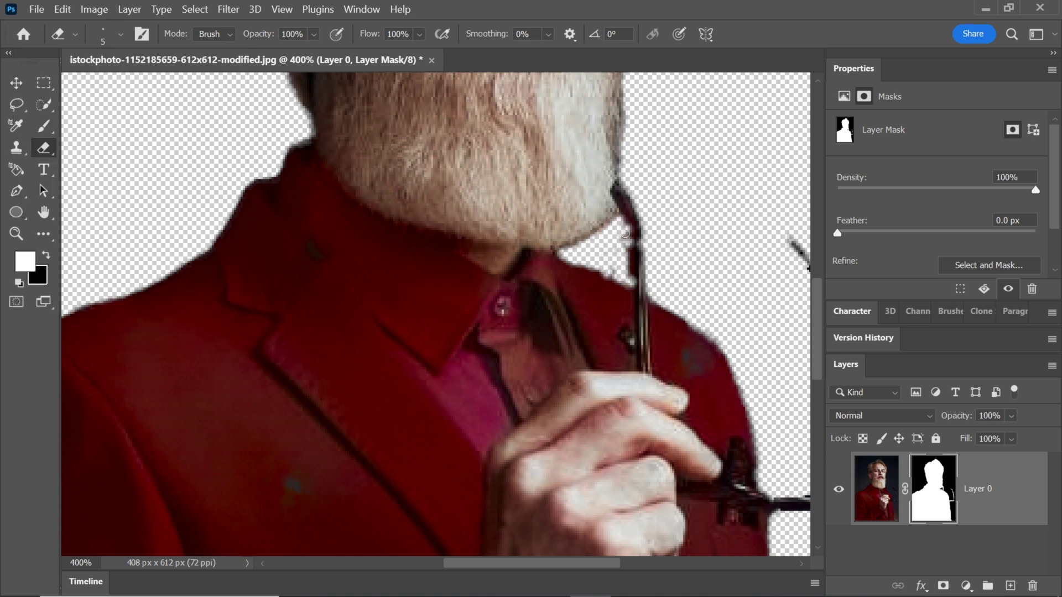
key("ctrl+minus")
key("ctrl+minus")
key("ctrl+minus")
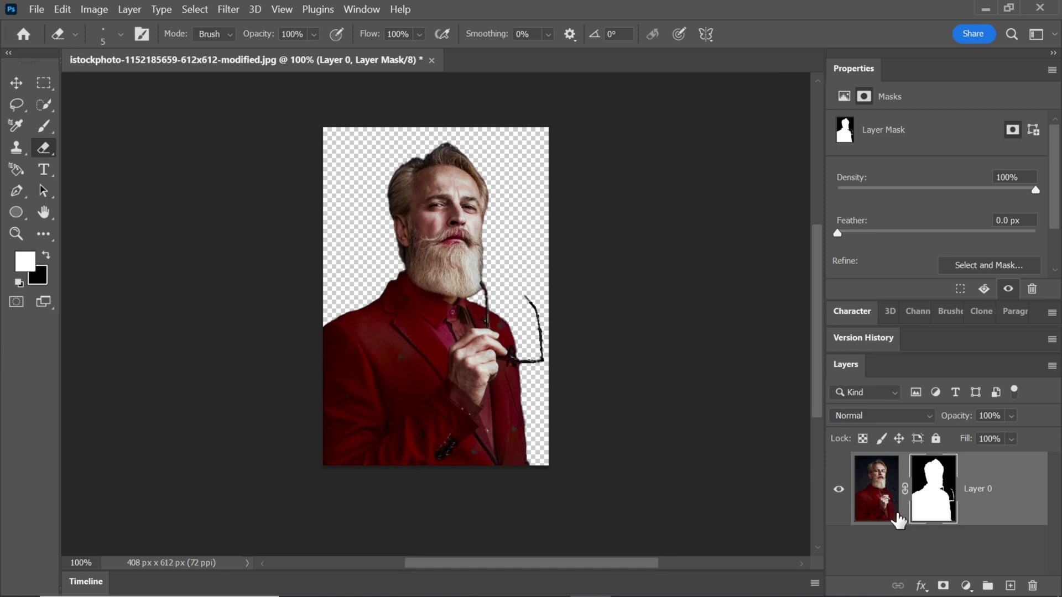
- Add a Color Lookup layer using FallColors.look and lower its fill to 65%
left_click(967, 586)
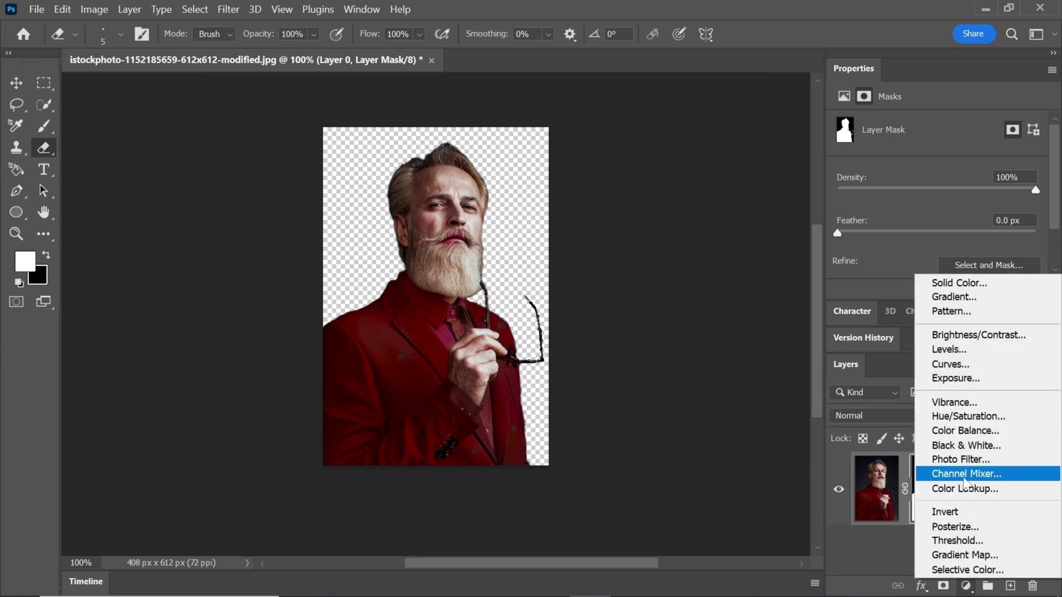
left_click(964, 486)
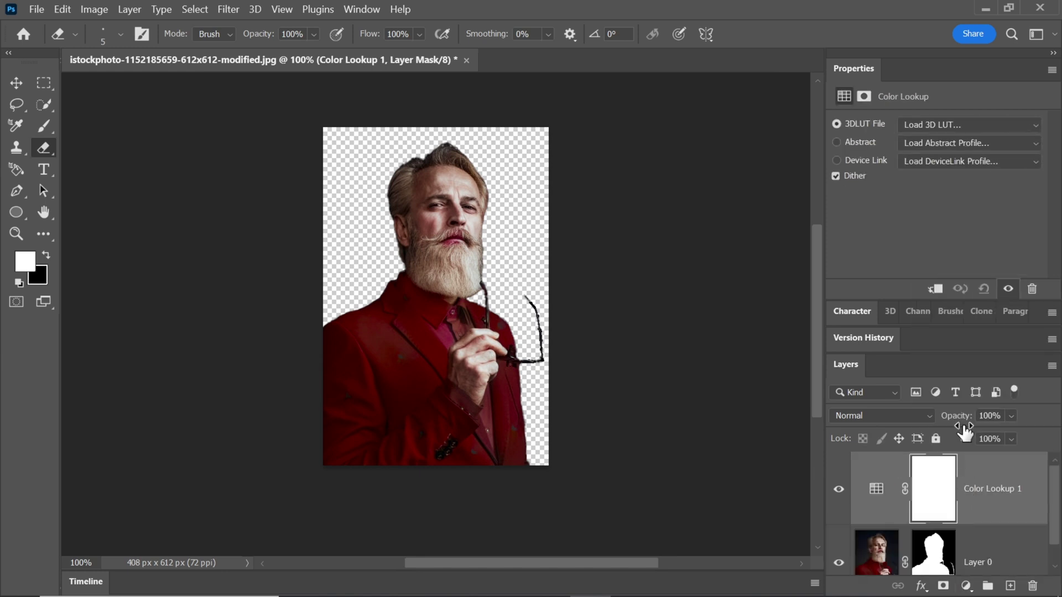
left_click(944, 124)
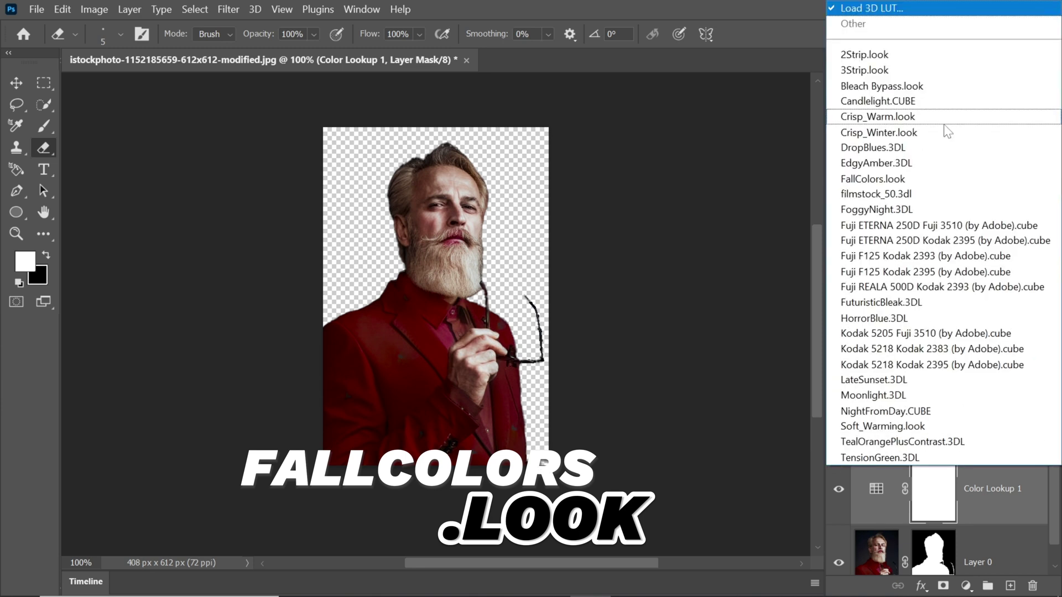
left_click(910, 179)
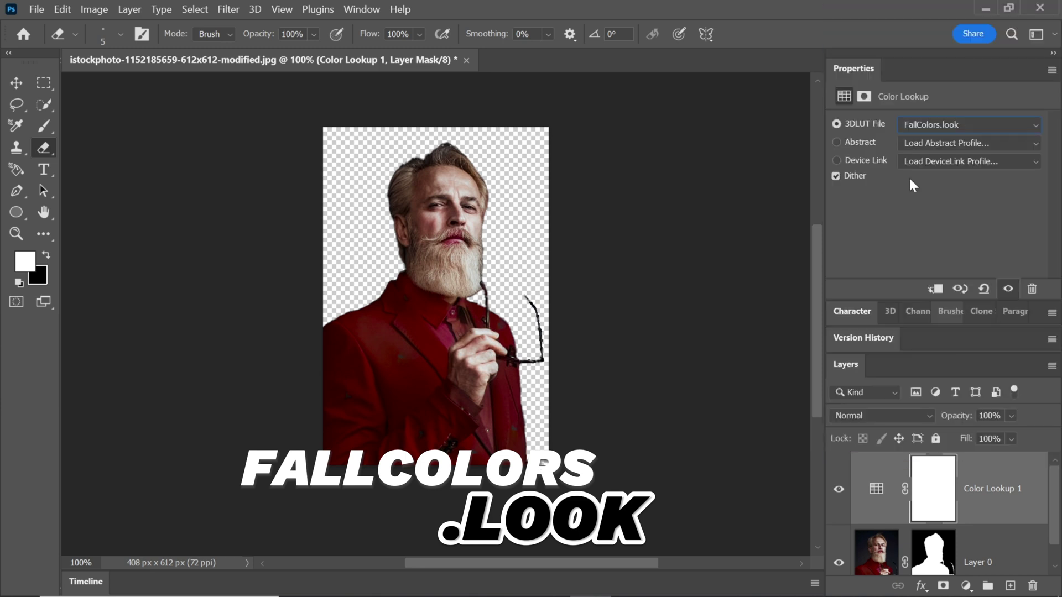
left_click(1011, 439)
left_click_drag(1015, 457, 1014, 456)
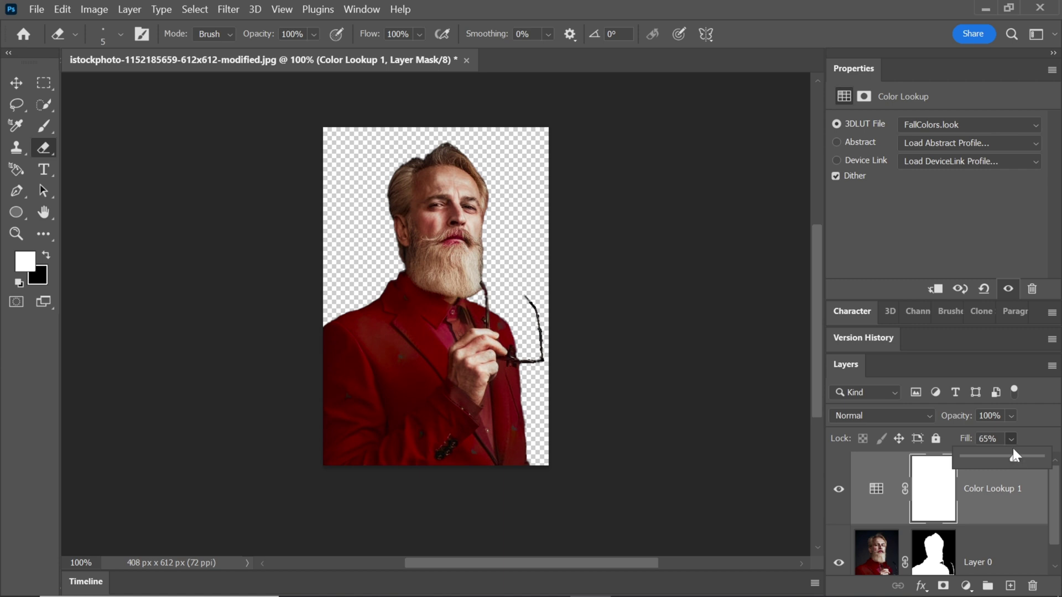
left_click(839, 489)
left_click(839, 489)
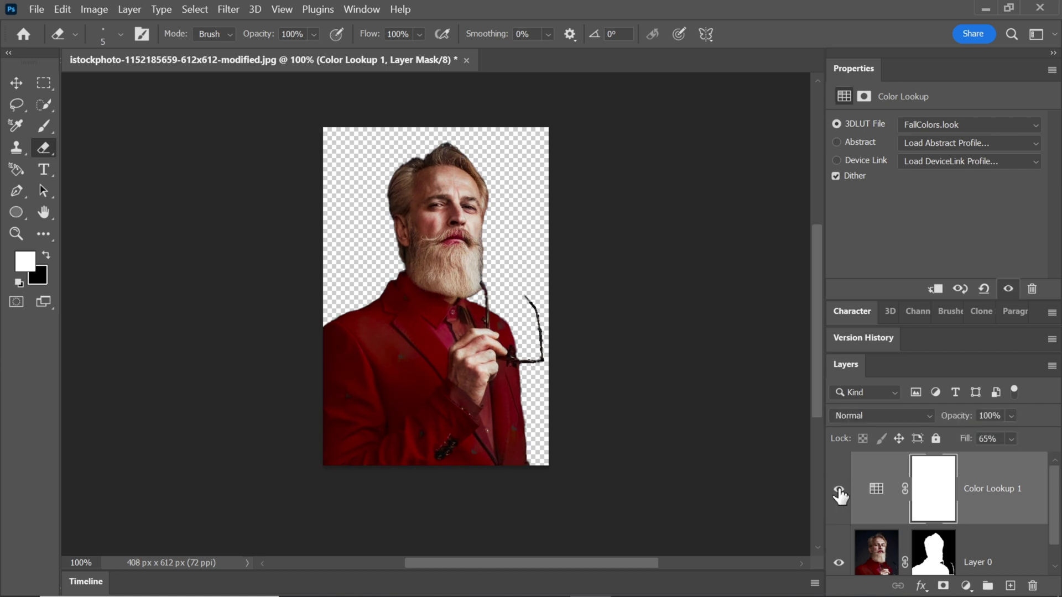
- Add a near-black (010101) Solid Color fill layer beneath Layer 0
left_click(1011, 586)
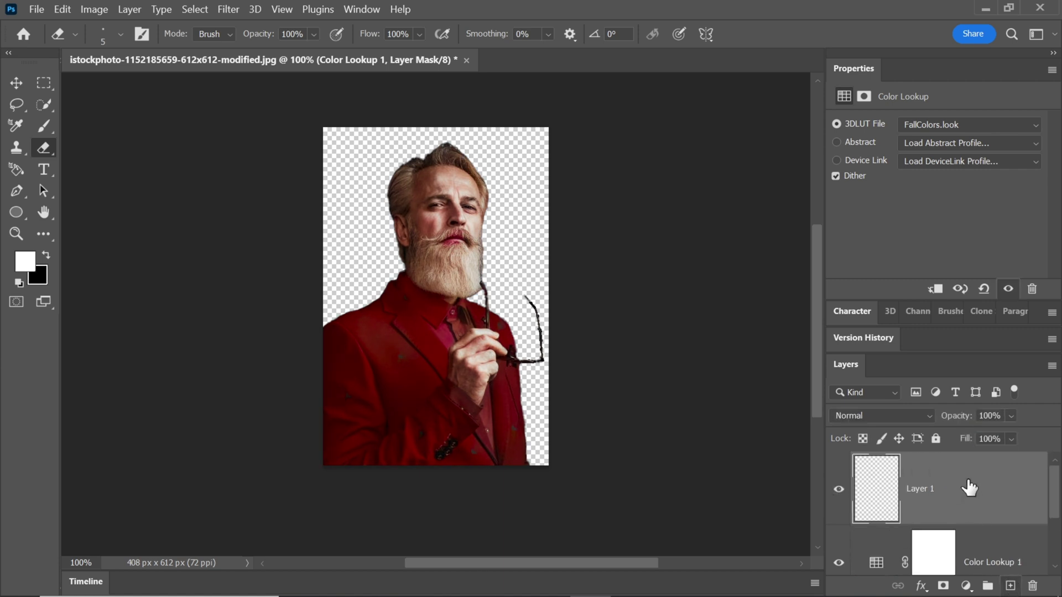
key("ctrl+bracketleft")
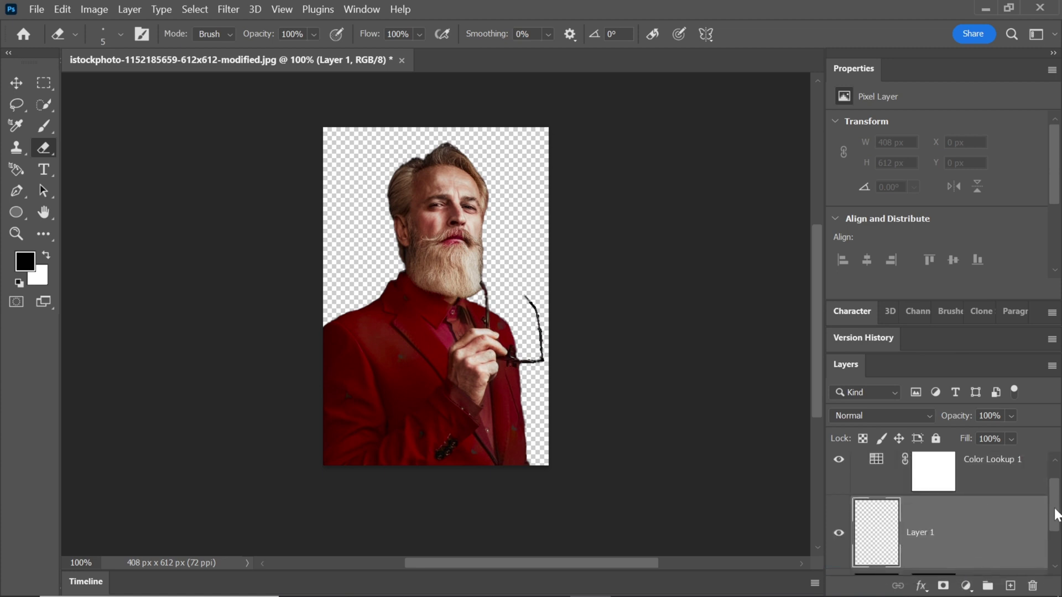
scroll(957, 545, "down", 1)
key("ctrl+bracketleft")
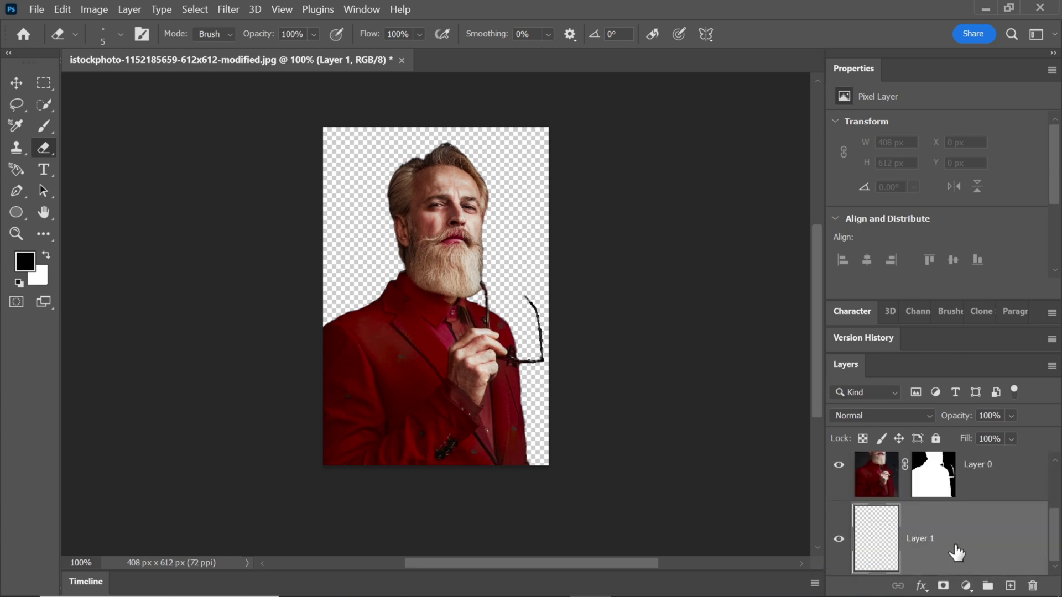
left_click(966, 586)
left_click(947, 284)
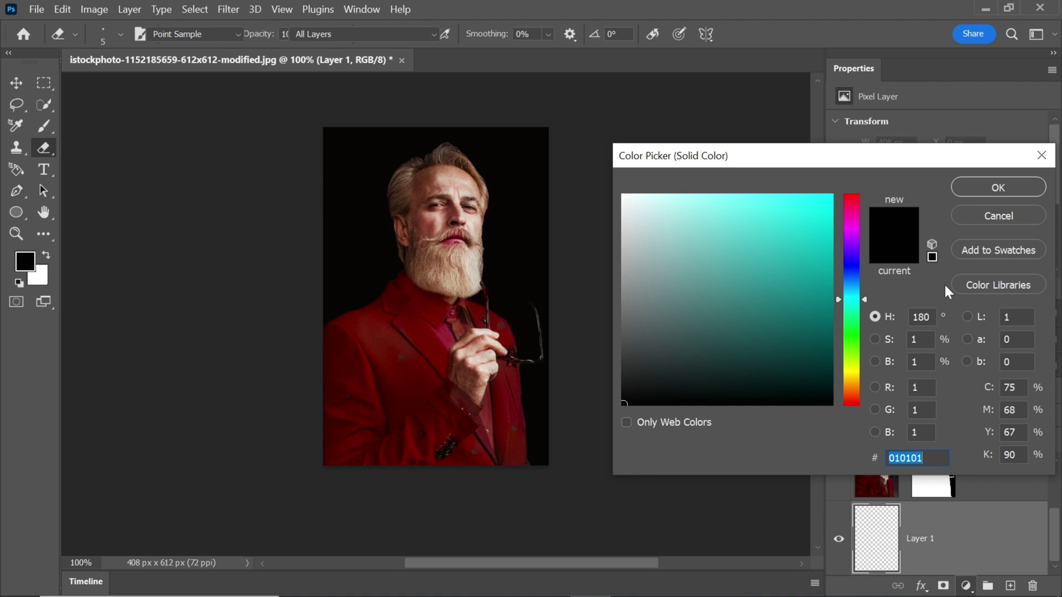
left_click(978, 184)
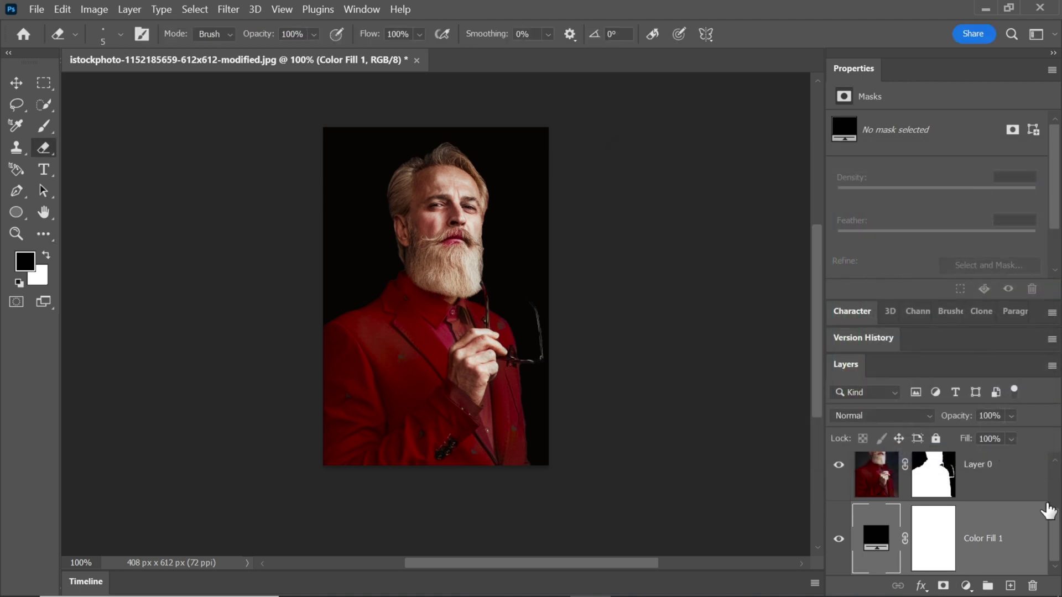
left_click_drag(1057, 531, 1056, 504)
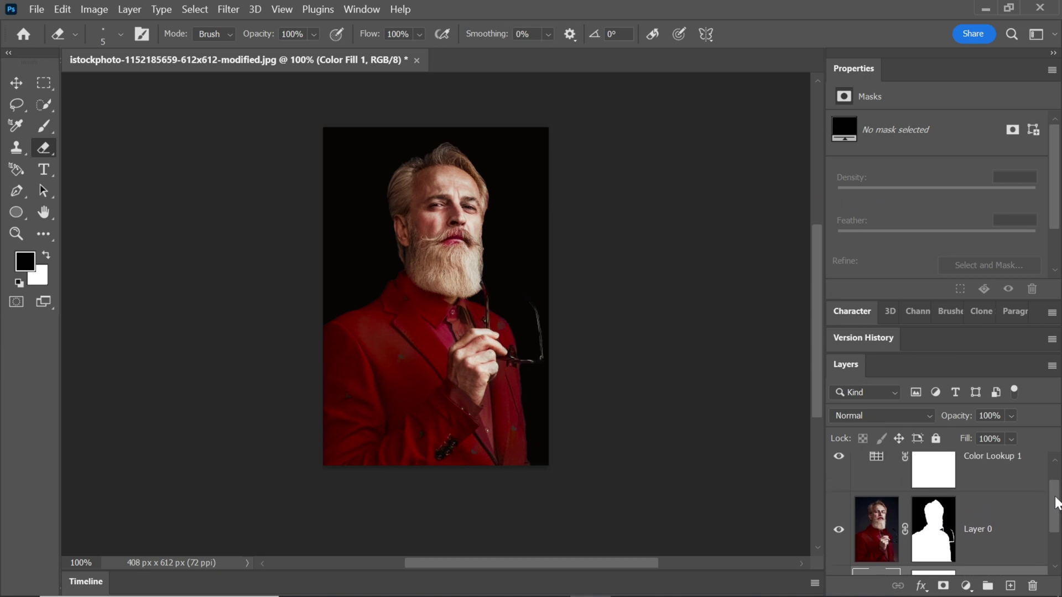
left_click(978, 527)
- Give Layer 0 an Inner Shadow with 4 px distance, 3% choke and 7 px size
right_click(977, 526)
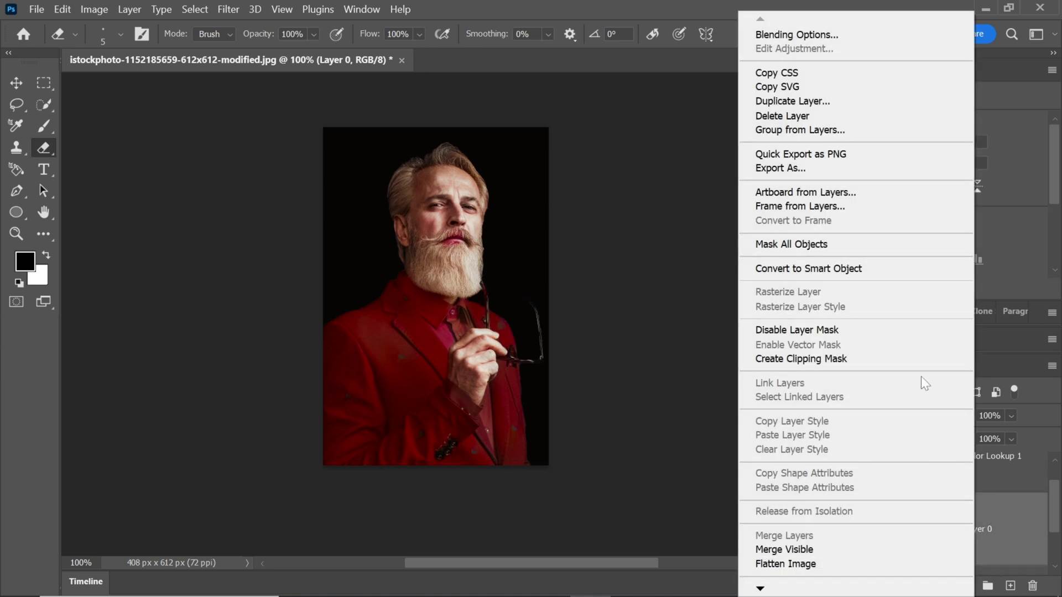
left_click(789, 34)
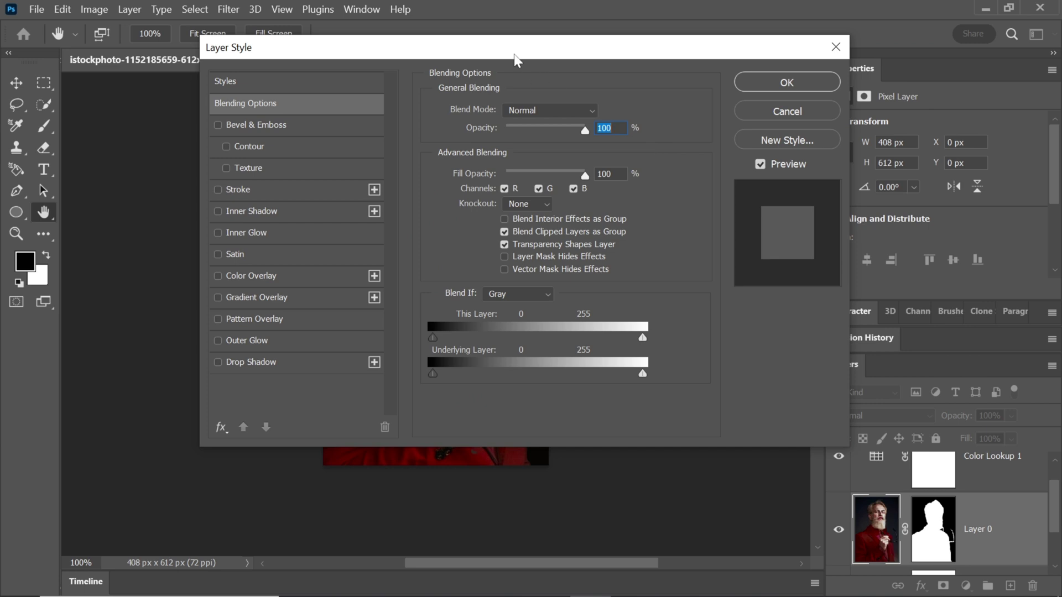
left_click_drag(517, 60, 864, 128)
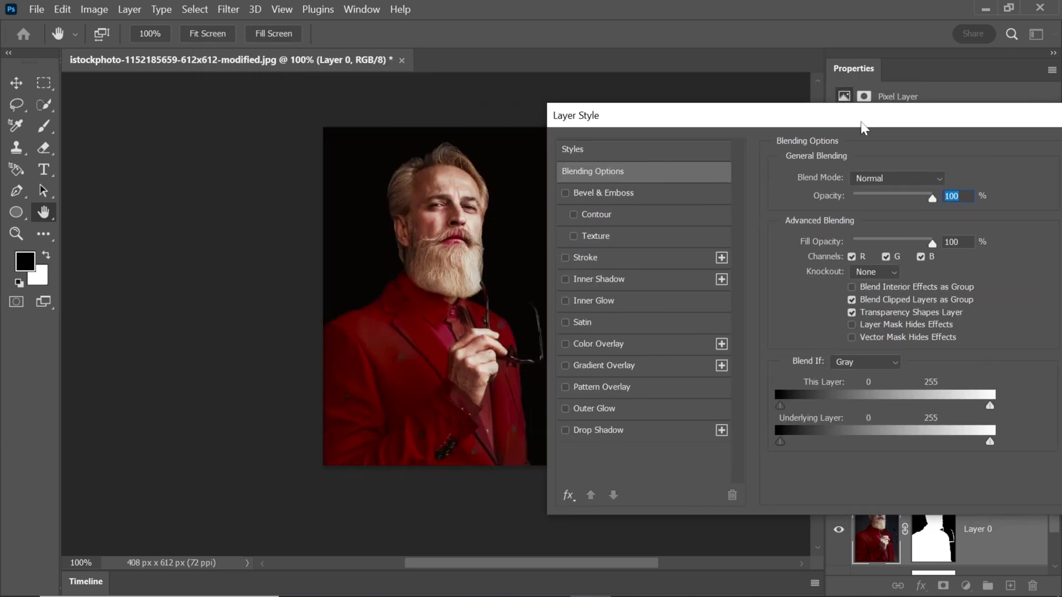
left_click(616, 279)
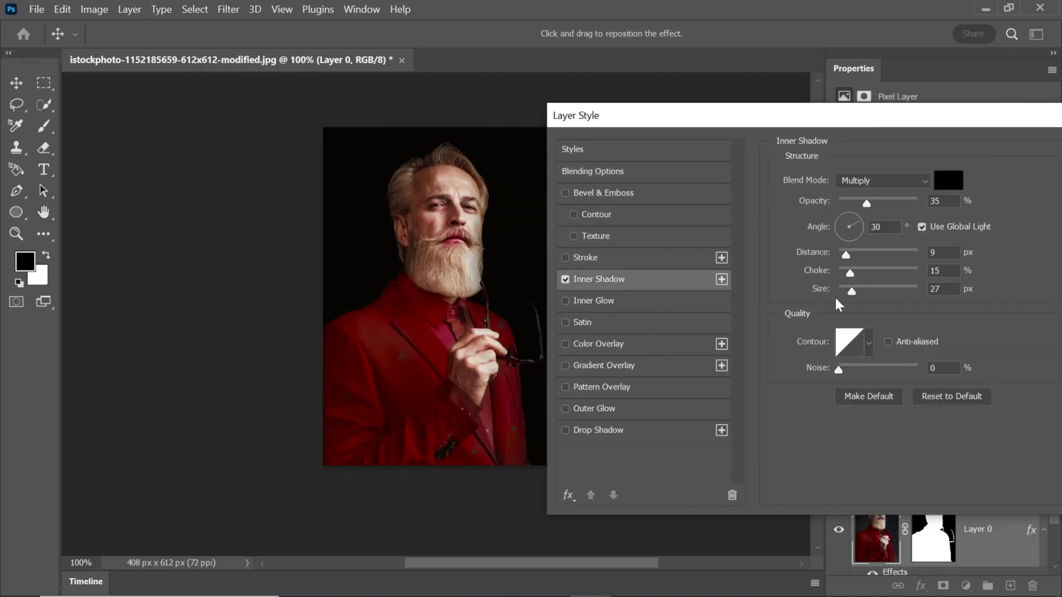
left_click_drag(850, 273, 844, 254)
mouse_move(852, 292)
left_mouse_down()
mouse_move(842, 270)
mouse_move(844, 290)
left_mouse_up()
key("Down")
key("Down")
left_click(563, 278)
left_click(563, 278)
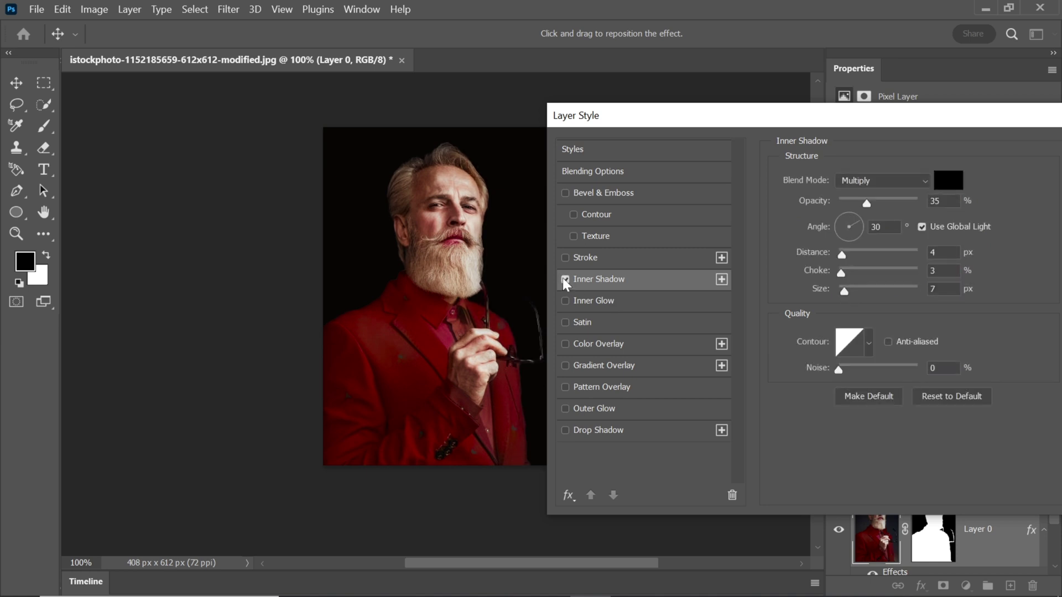
key("e")
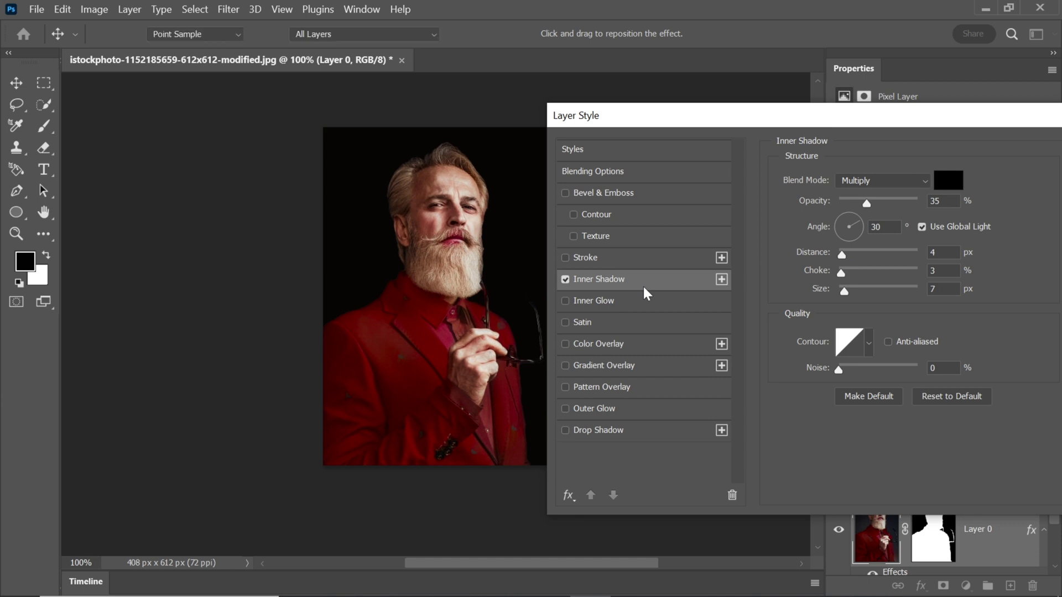
key("Return")
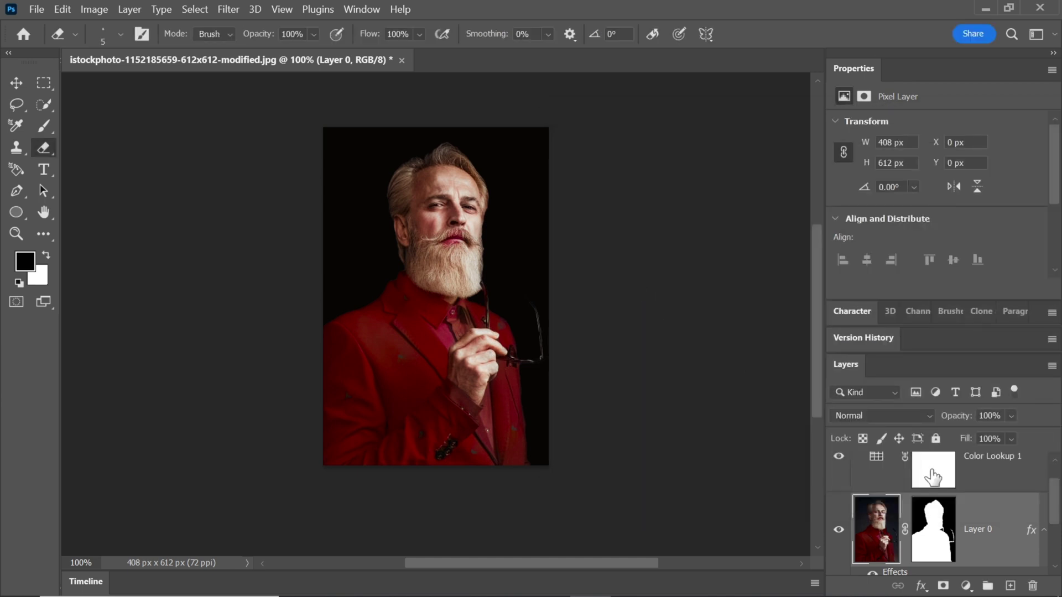
scroll(1055, 502, "down", 3)
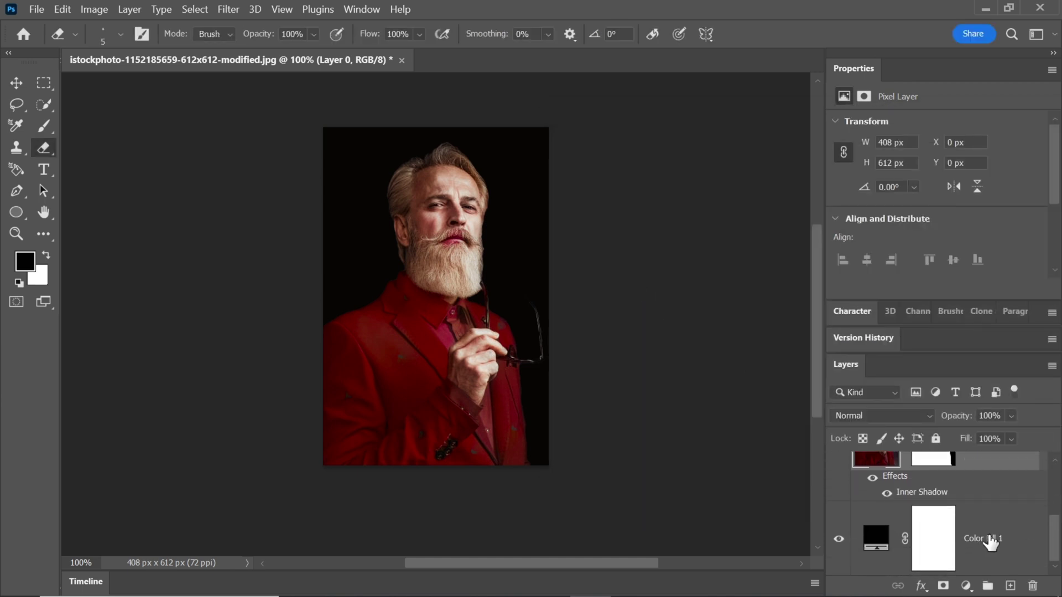
- Add a new layer above the black fill and set up a white 196 px Soft Round brush
left_click(990, 542)
left_click(1010, 586)
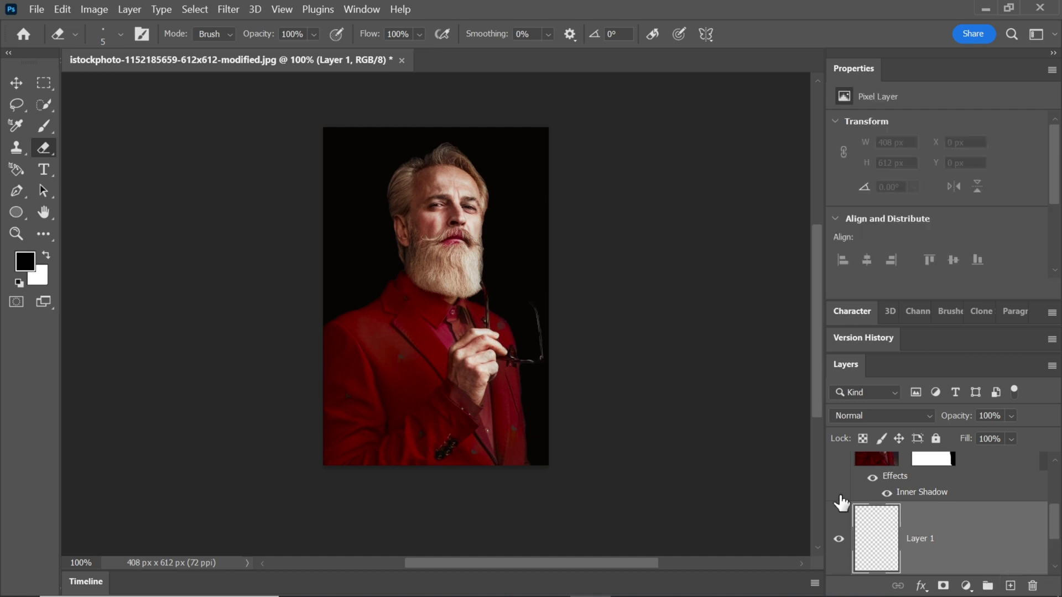
left_click(44, 126)
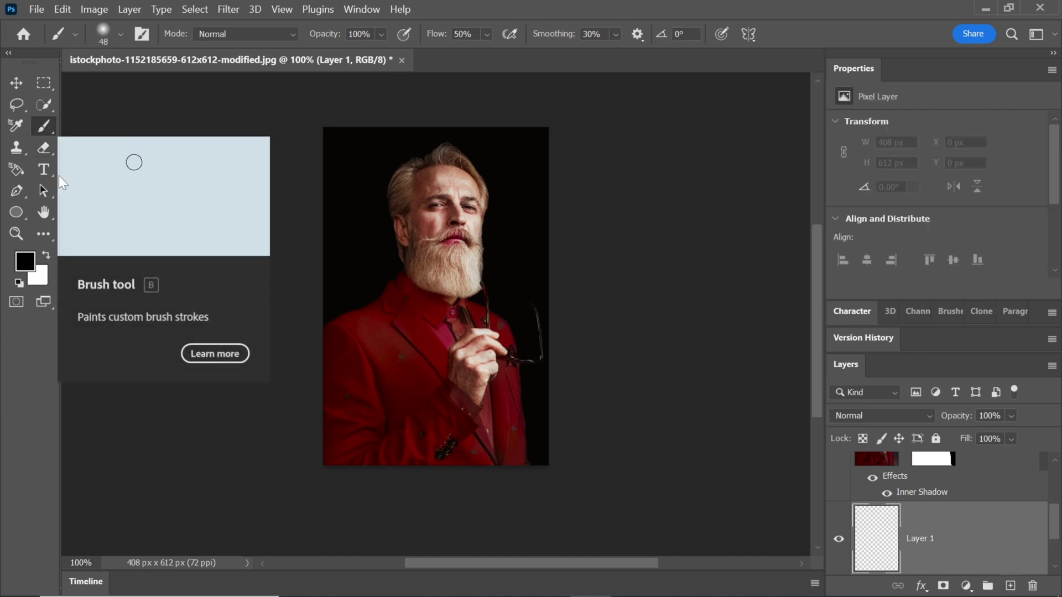
left_click(47, 253)
left_click(120, 33)
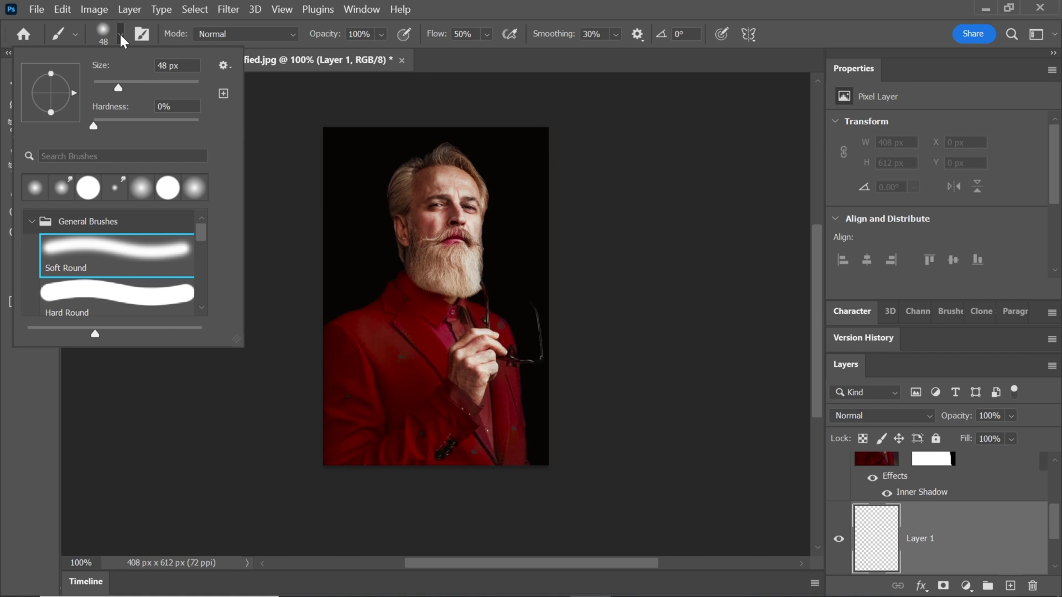
left_click_drag(121, 84, 125, 85)
key("Return")
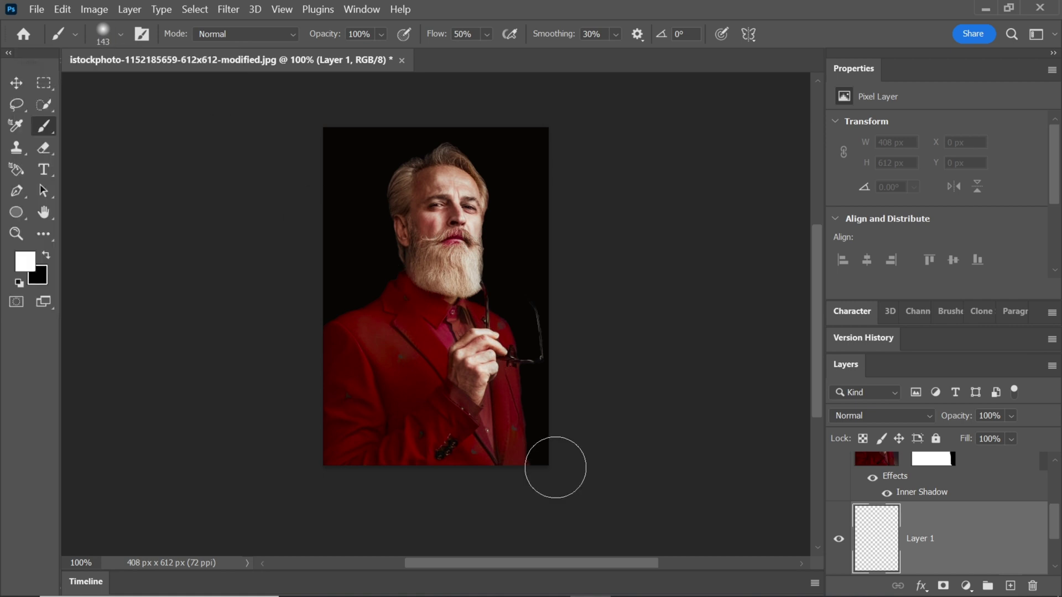
left_click(121, 34)
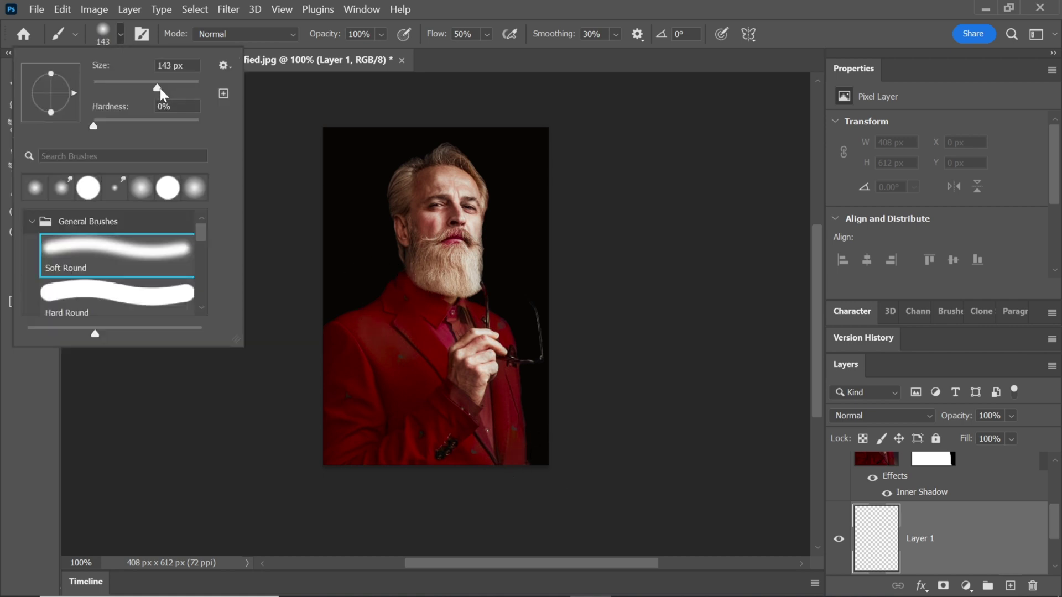
key("Return")
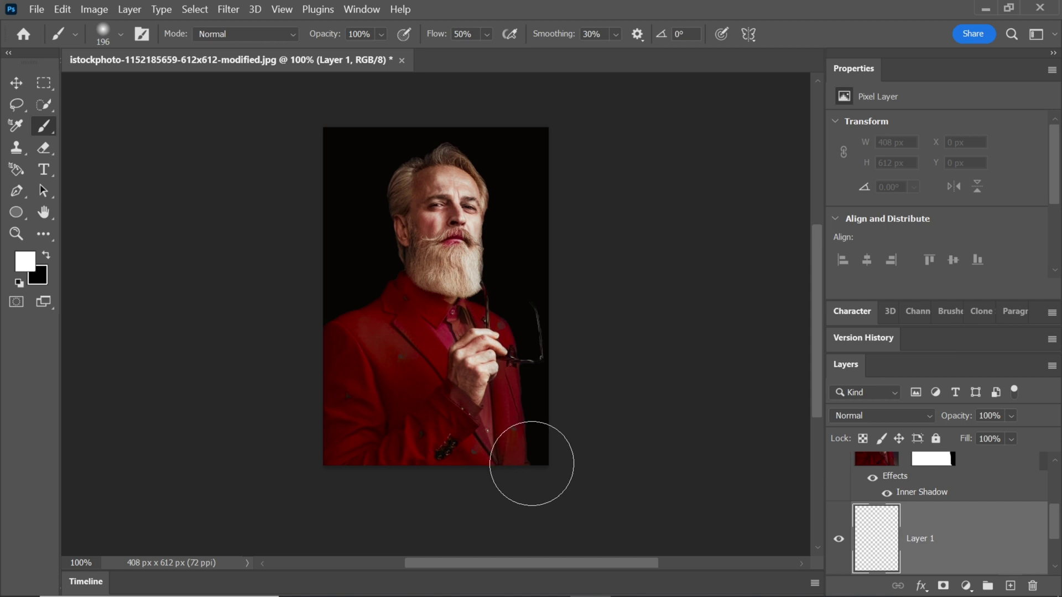
- Paint a soft white glow at the lower right and set that layer's fill to 65%
left_click(531, 451)
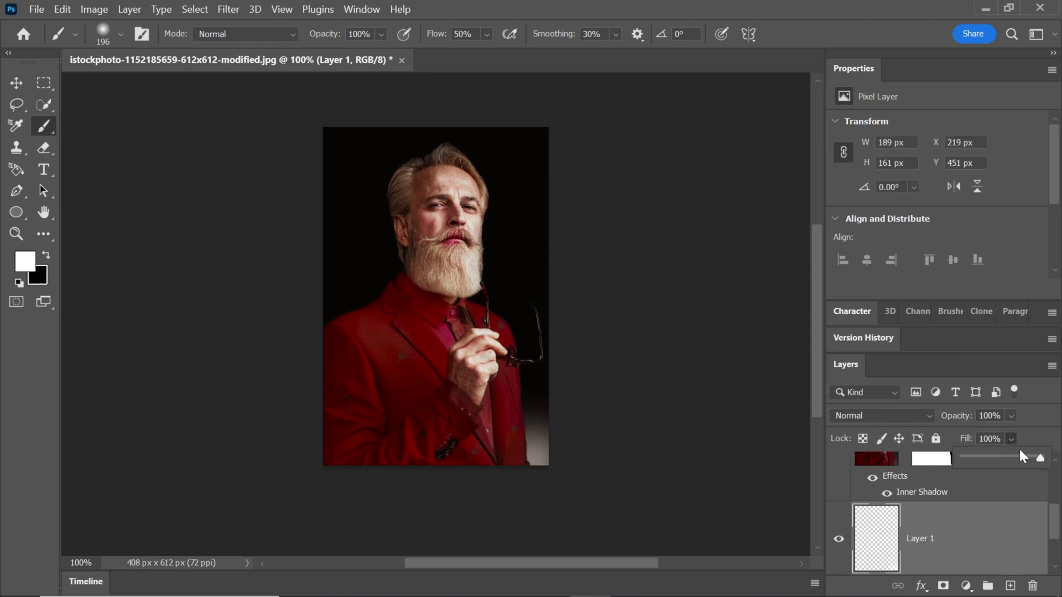
left_click_drag(1022, 459, 1014, 457)
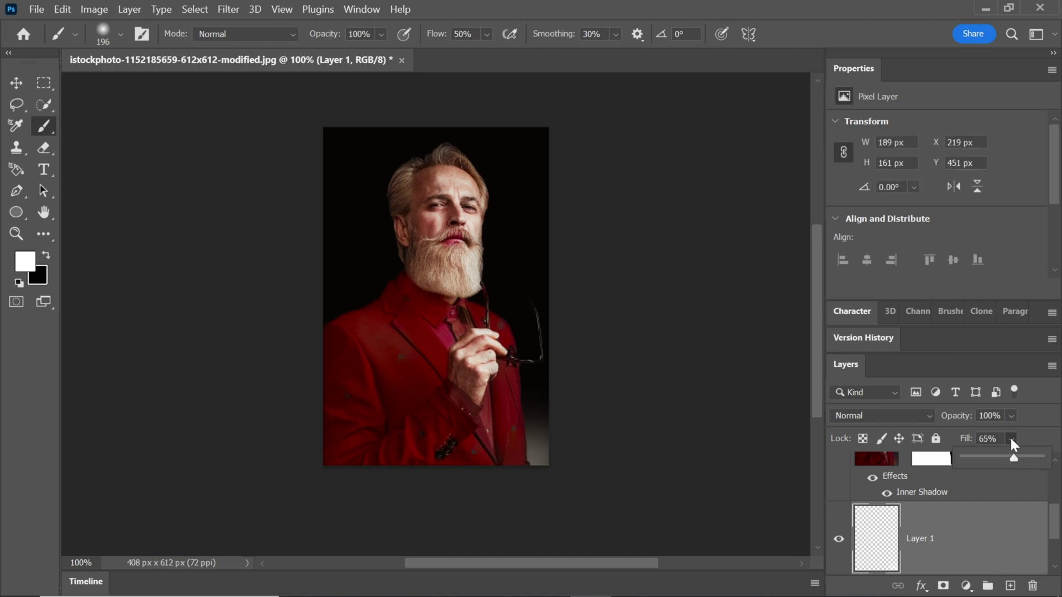
left_click(16, 84)
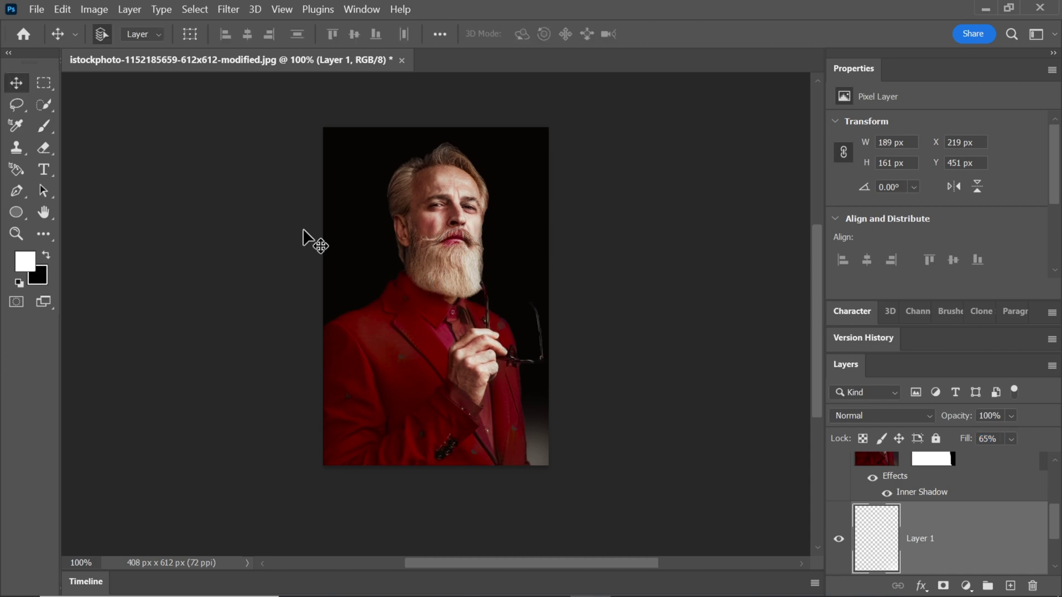
- Zoom in to 200% to inspect the finished portrait
scroll(613, 332, "up", 1)
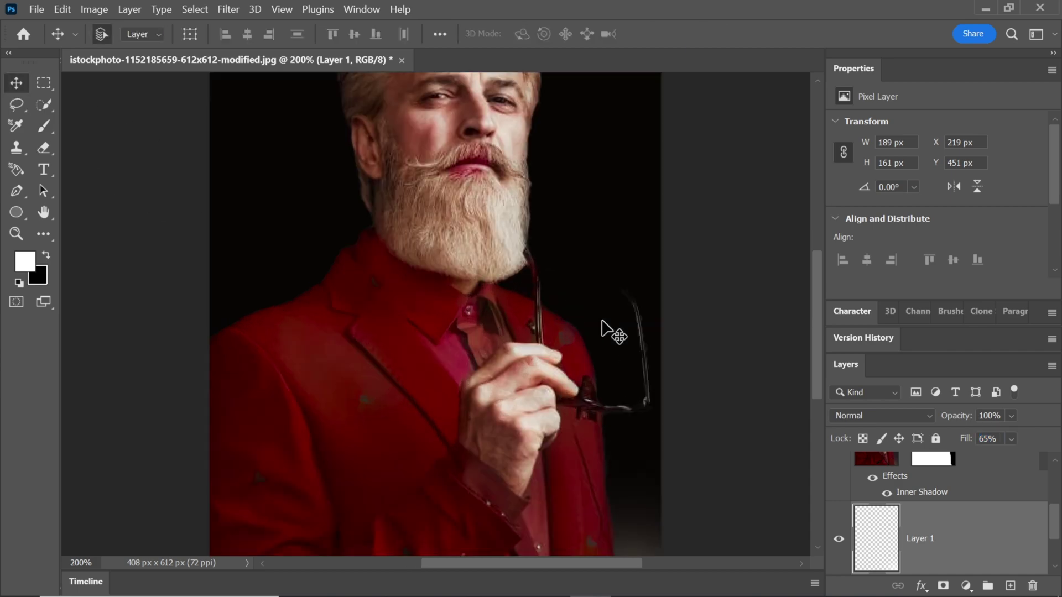